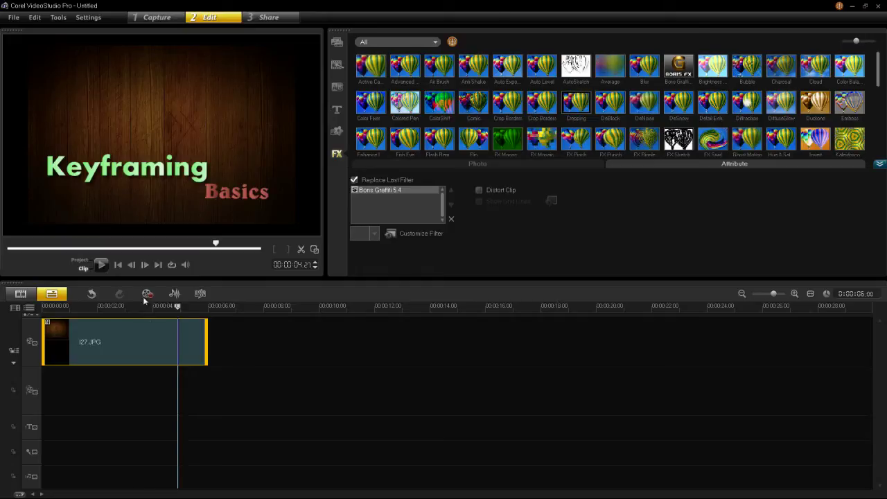
- Open the selected clip's Boris Graffiti 5.4 filter for customizing in the full keyframing interface
left_click_drag(149, 309, 187, 311)
left_click(169, 335)
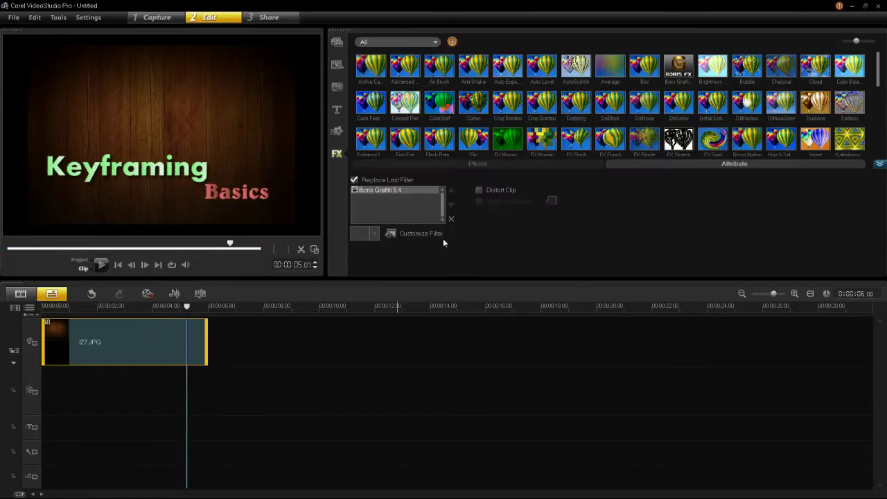
left_click(421, 235)
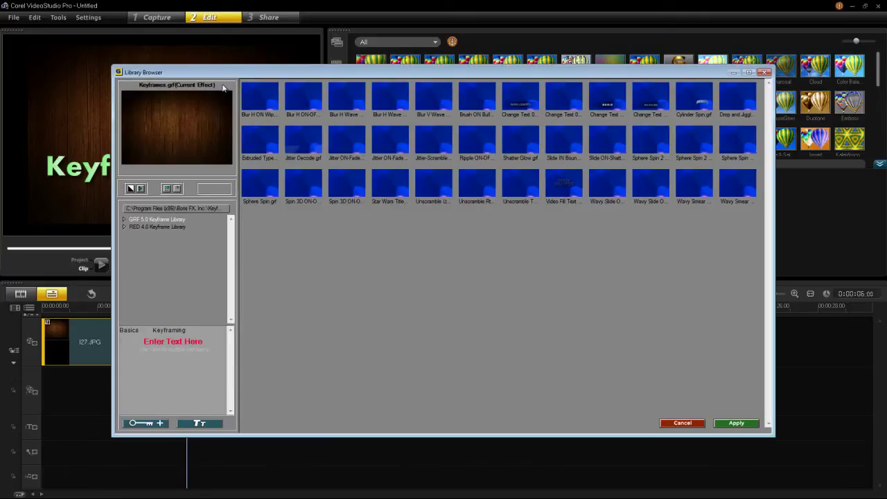
left_click_drag(236, 72, 268, 49)
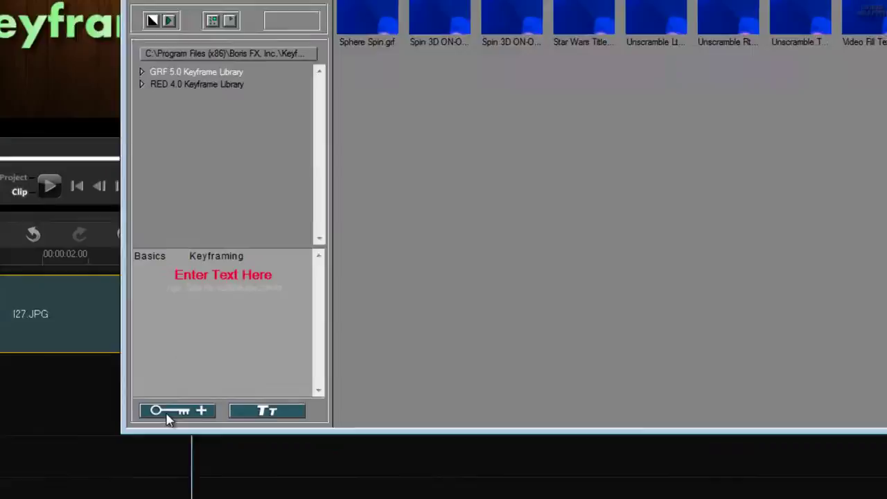
left_click(164, 423)
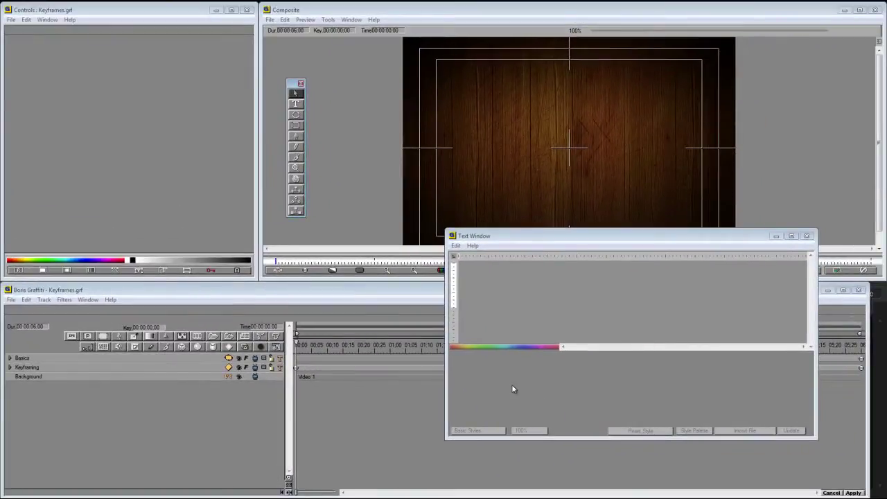
- Close the Text Window and preview the title animation, including scrubbing back through it
left_click(580, 297)
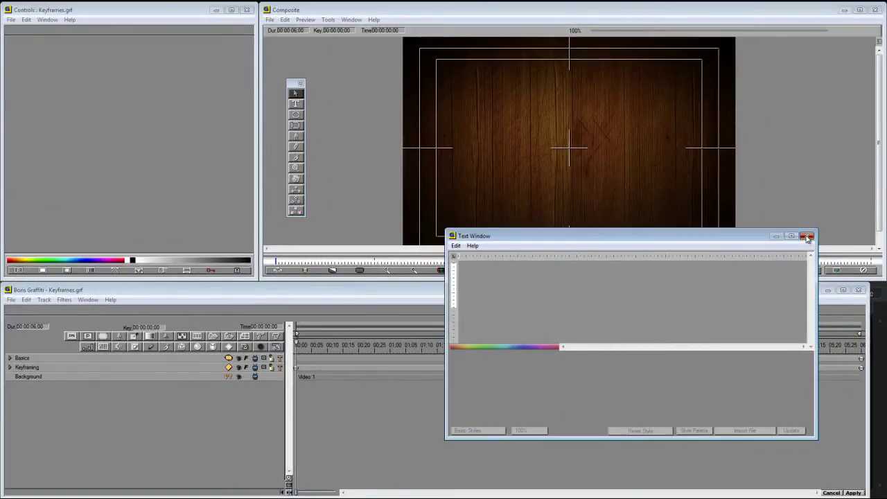
left_click(808, 238)
key("space")
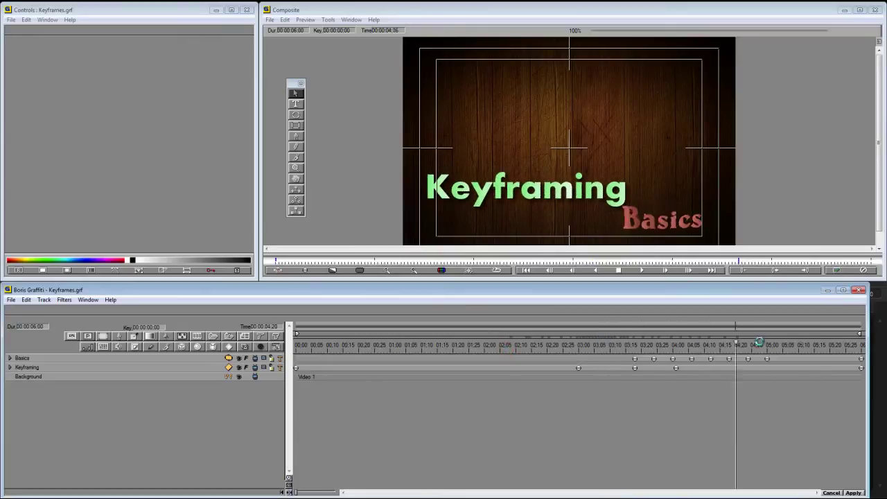
left_click_drag(759, 342, 583, 356)
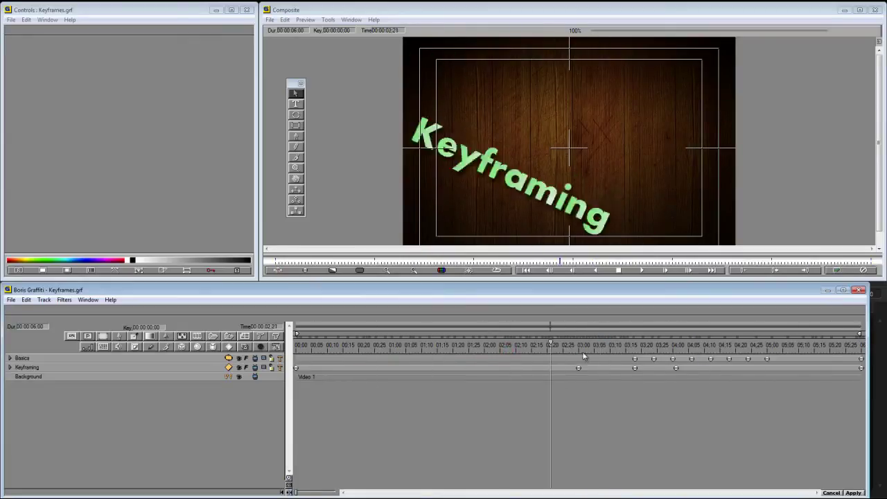
key("space")
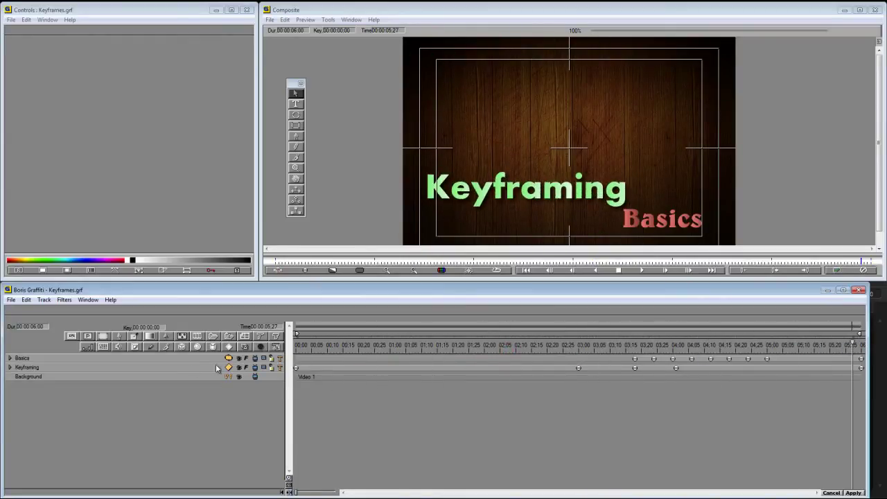
- Expand the Basics track and filter its listed transformations down to the animated parameters
left_click(185, 358)
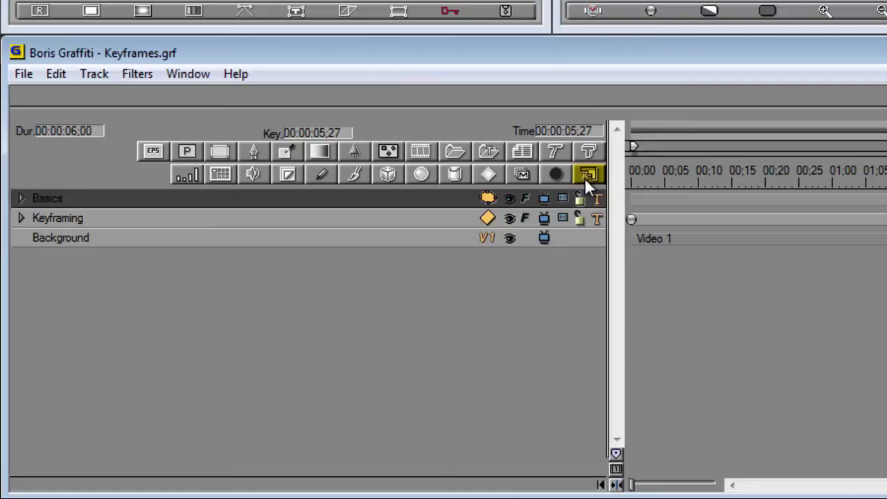
left_click(586, 178)
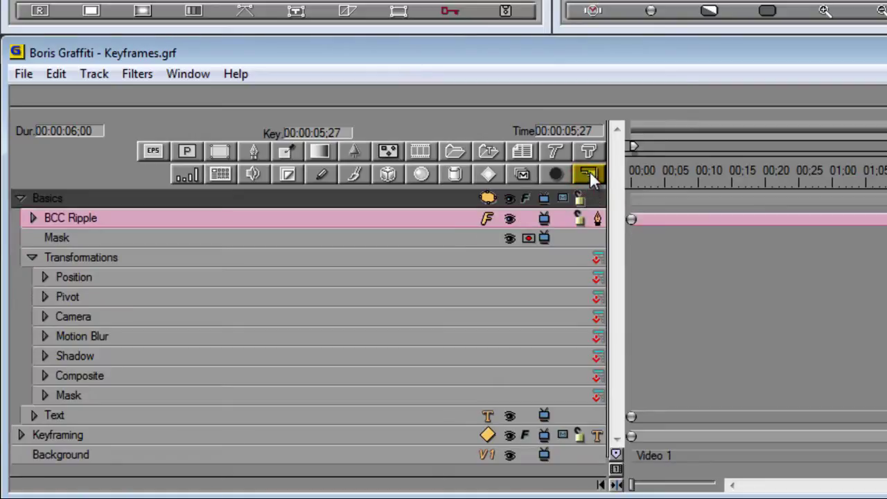
left_click(590, 173)
- Review the Basics track's Position, Opacity and Pivot parameters one by one, and collapse the track
left_click(457, 263)
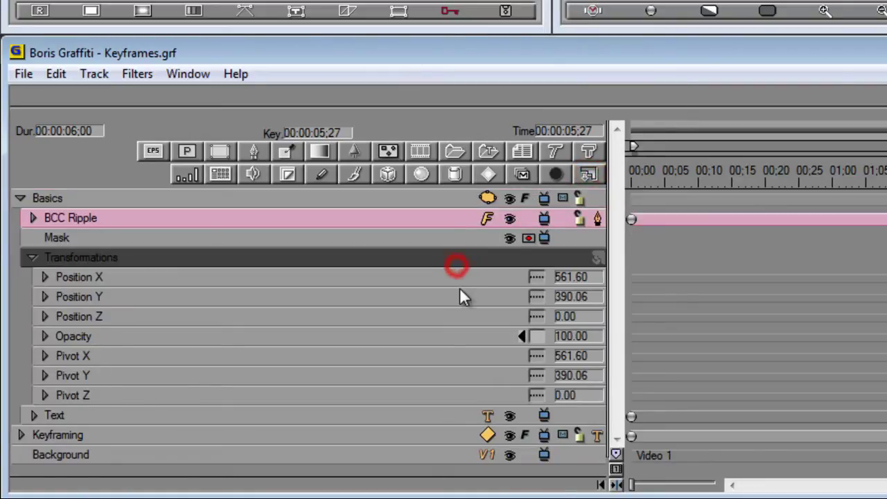
left_click(458, 279)
left_click(425, 296)
left_click(431, 316)
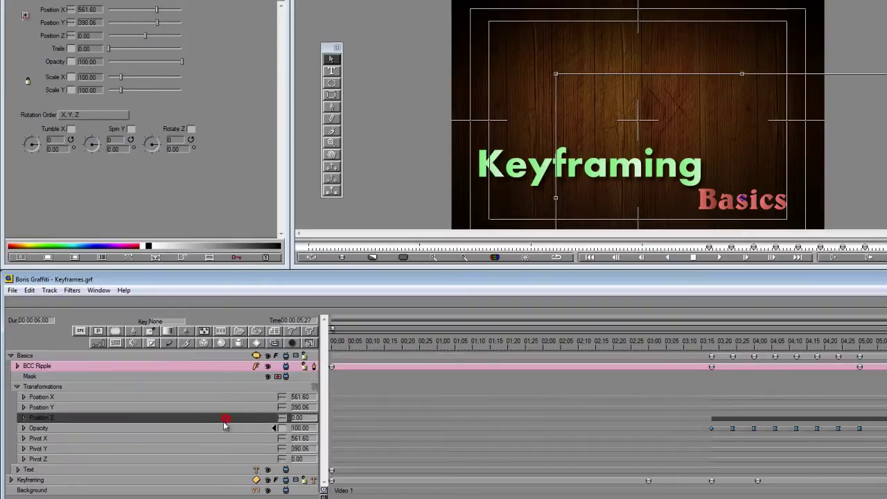
left_click(219, 428)
left_click(213, 438)
left_click(207, 449)
left_click(203, 459)
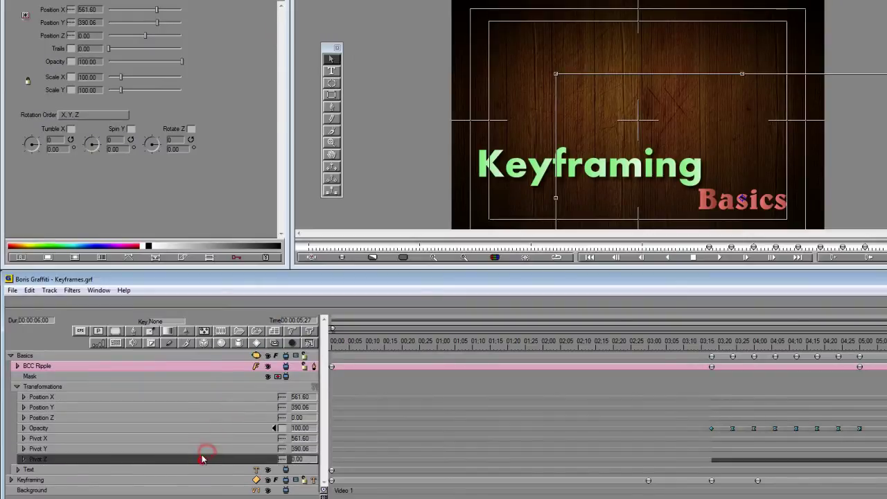
left_click(200, 448)
left_click(204, 438)
left_click(208, 427)
left_click(212, 418)
left_click(217, 407)
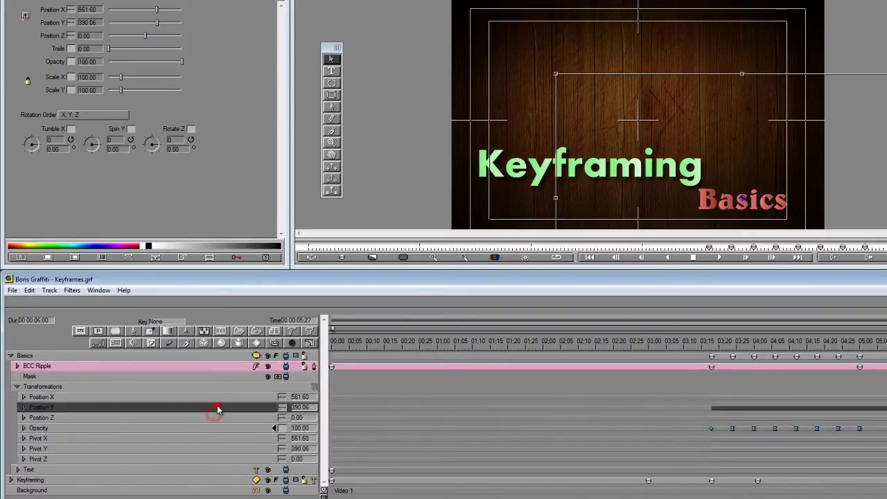
left_click(217, 398)
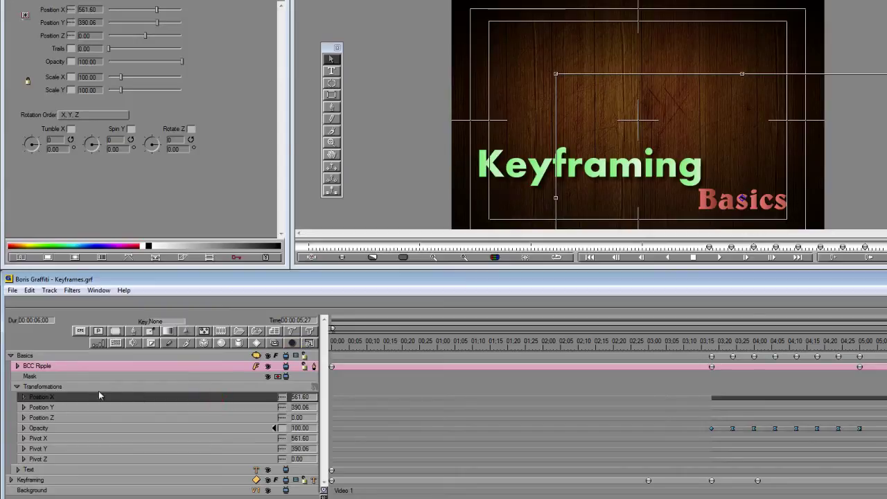
left_click(26, 357)
left_click(11, 355)
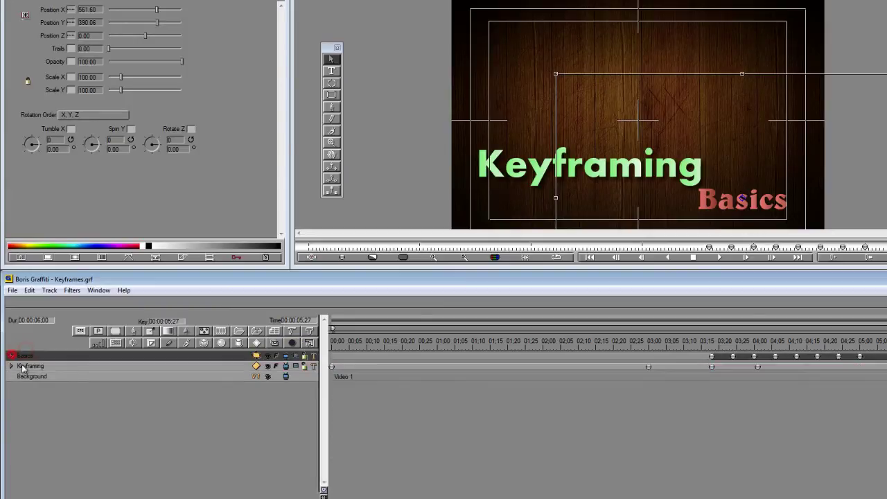
- Display the Keyframing track's animated parameters and review its Position, Opacity, Scale and Pivot rows
left_click(60, 366)
left_click(310, 343)
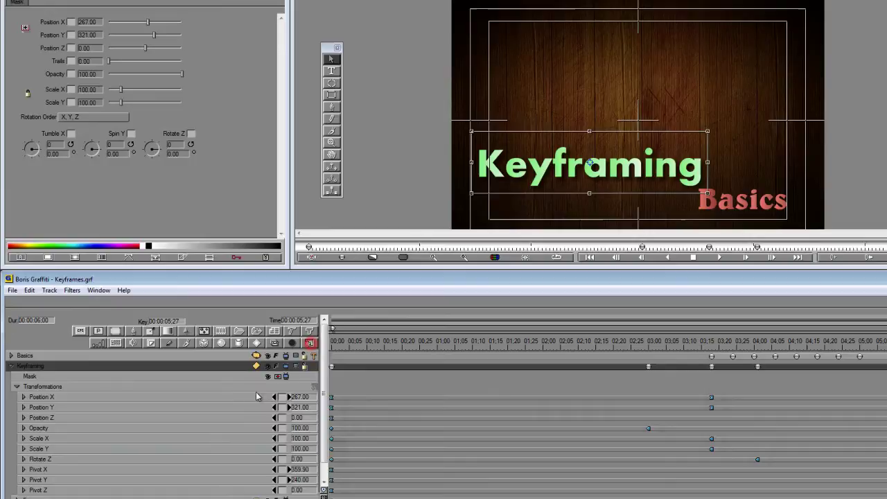
left_click(212, 399)
left_click(207, 408)
left_click(205, 427)
left_click(197, 448)
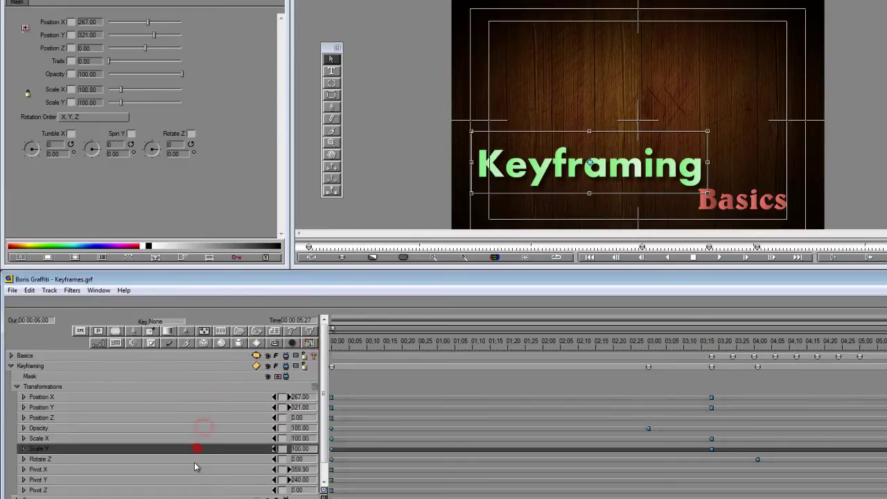
left_click(193, 470)
- Scrub through the Keyframing title's animation, return to the start, and select the first Position X and Position Y keyframes
left_click_drag(335, 336, 844, 357)
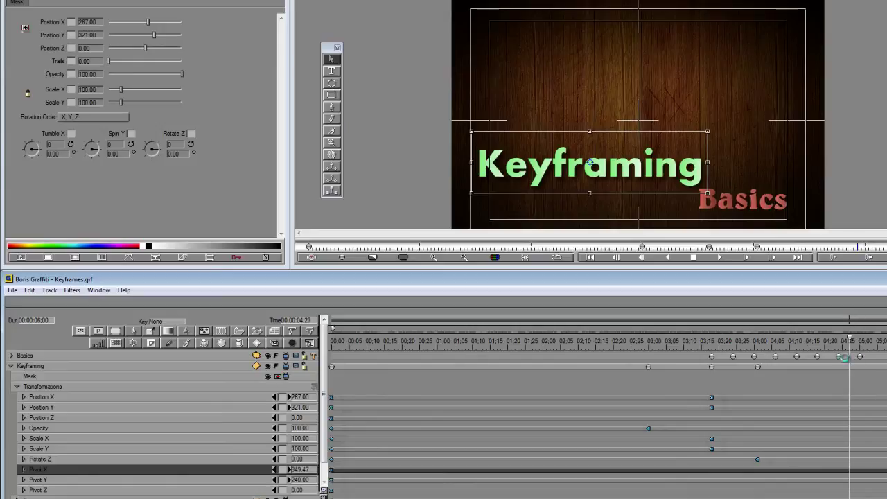
left_click(338, 342)
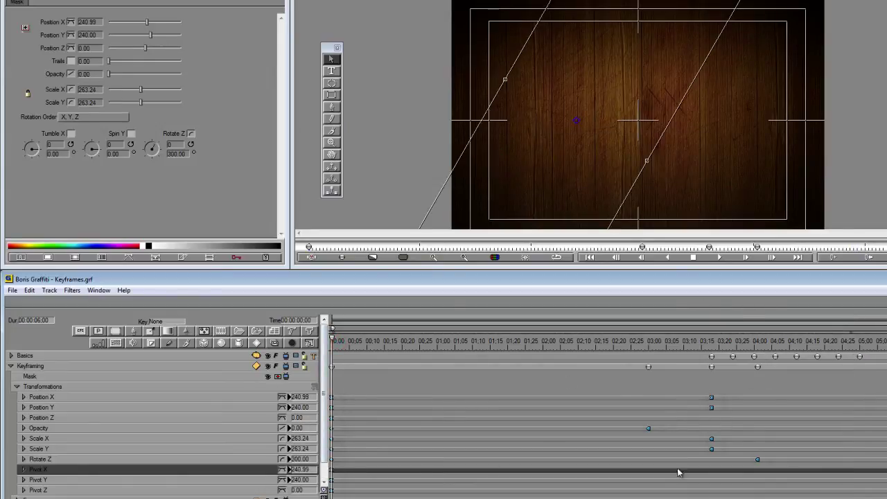
left_click(330, 397)
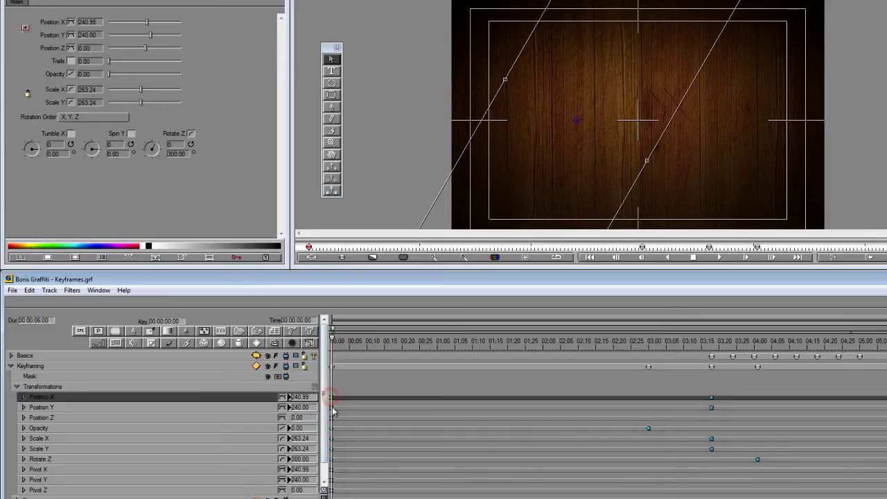
left_click(331, 407)
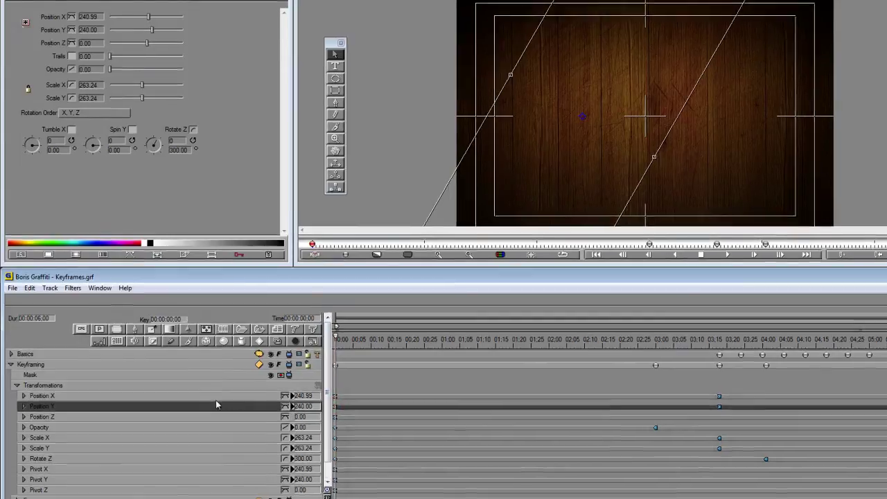
- Examine the interpolation options available for Position X at the first keyframe, keeping Ease In/Out
left_click(216, 397)
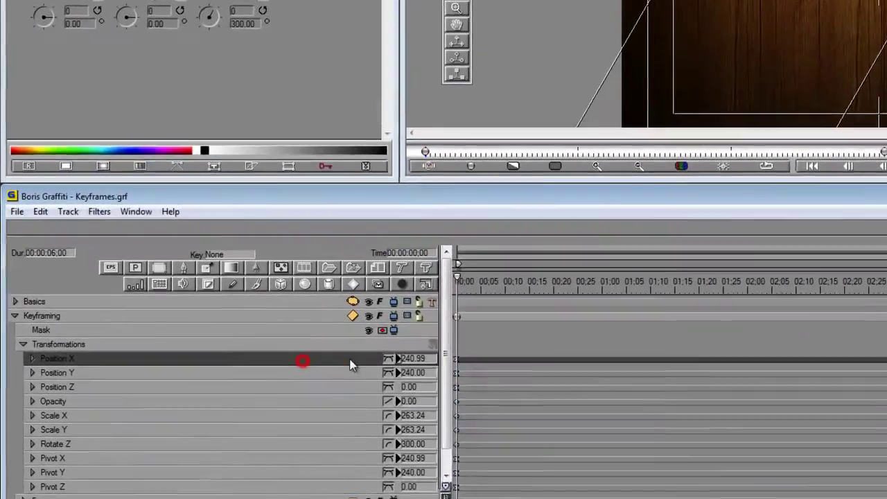
left_click(281, 396)
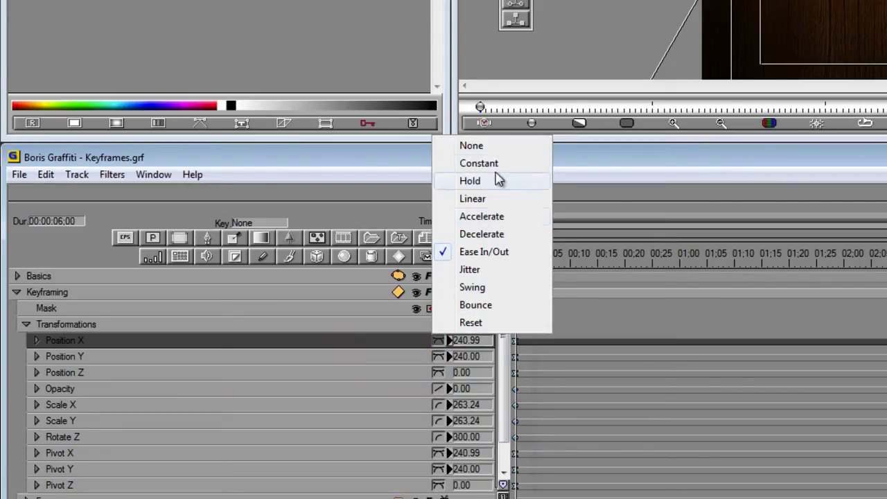
left_click(406, 343)
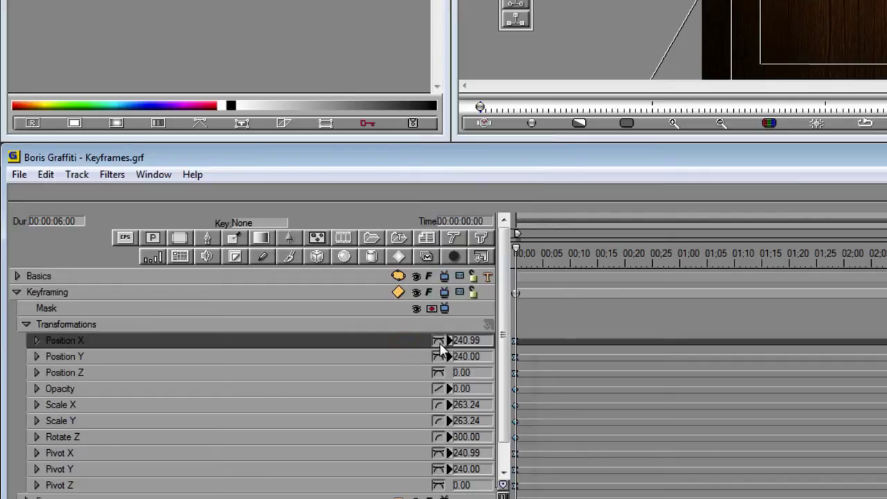
left_click(439, 341)
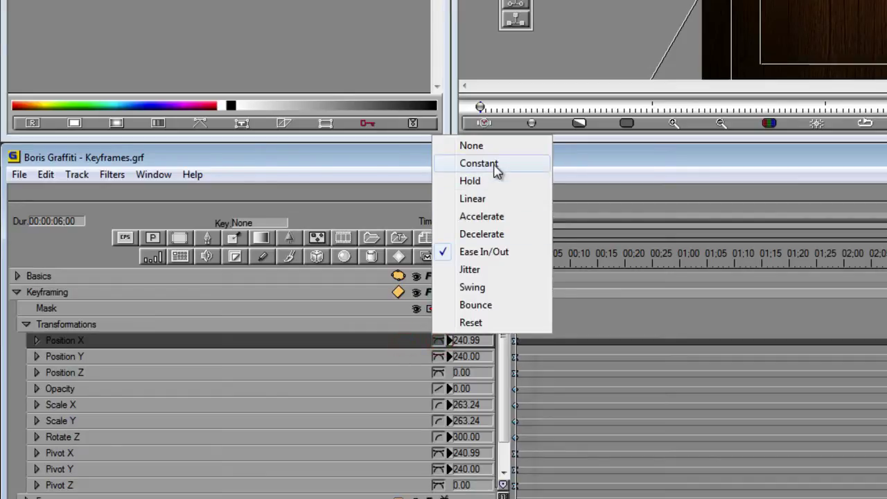
left_click(412, 340)
- Inspect Position X's editable value and its value graph while scrubbing to 00;10 and back, and collapse the graph
left_click(471, 341)
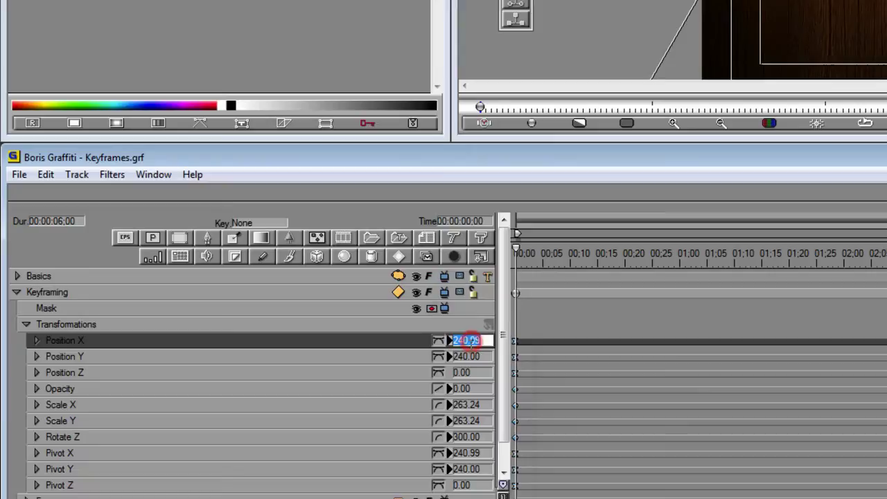
left_click(482, 340)
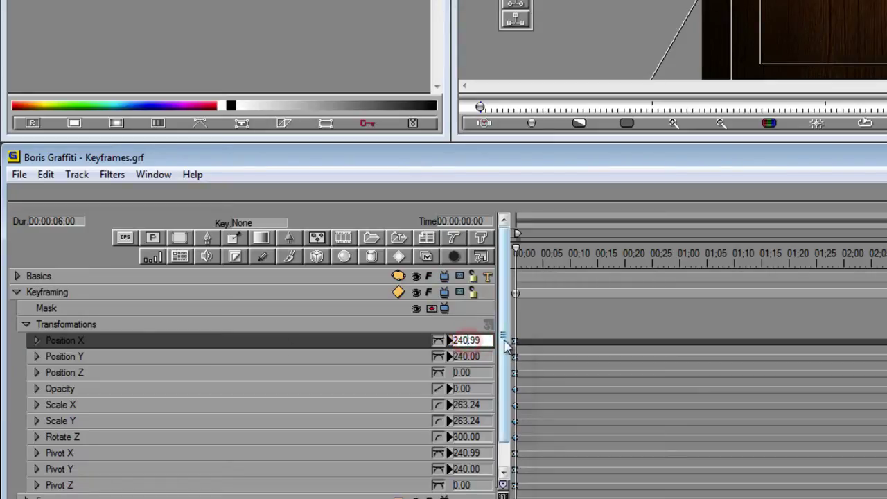
left_click(37, 341)
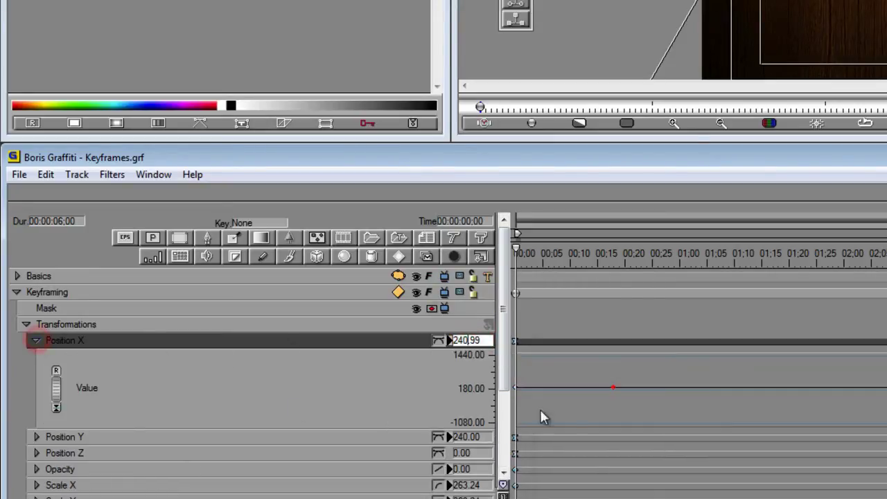
left_click_drag(516, 251, 571, 298)
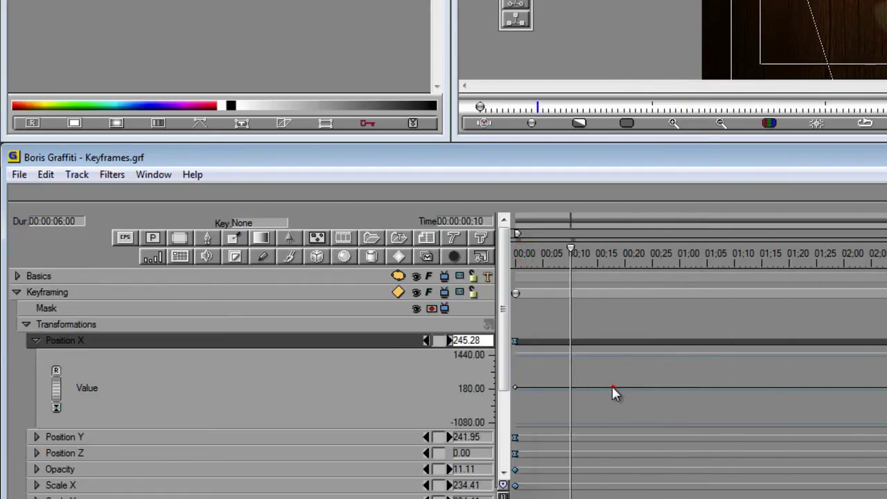
left_click_drag(590, 253, 333, 362)
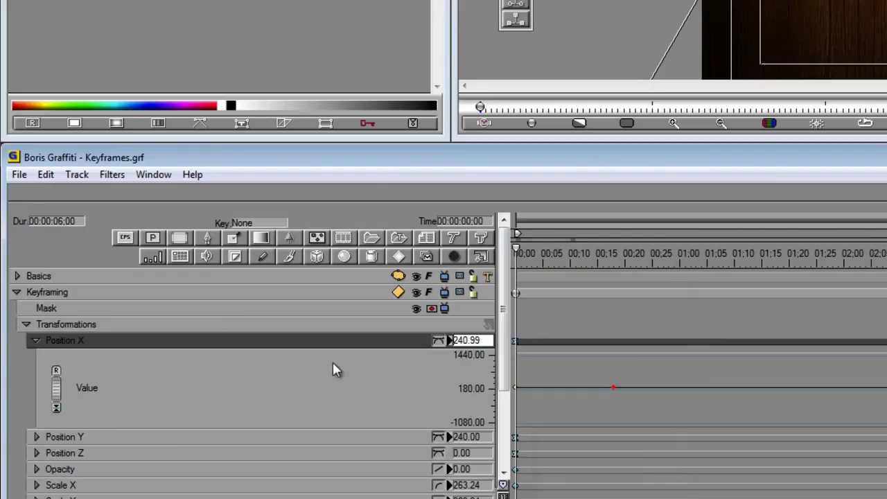
left_click(39, 339)
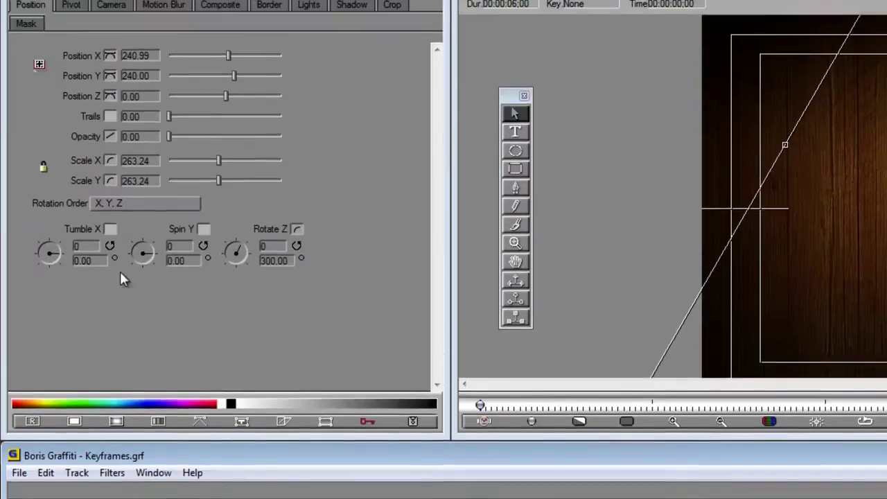
- Shift the Keyframing title's Position X to about 304.23 at the first keyframe
left_click(132, 56)
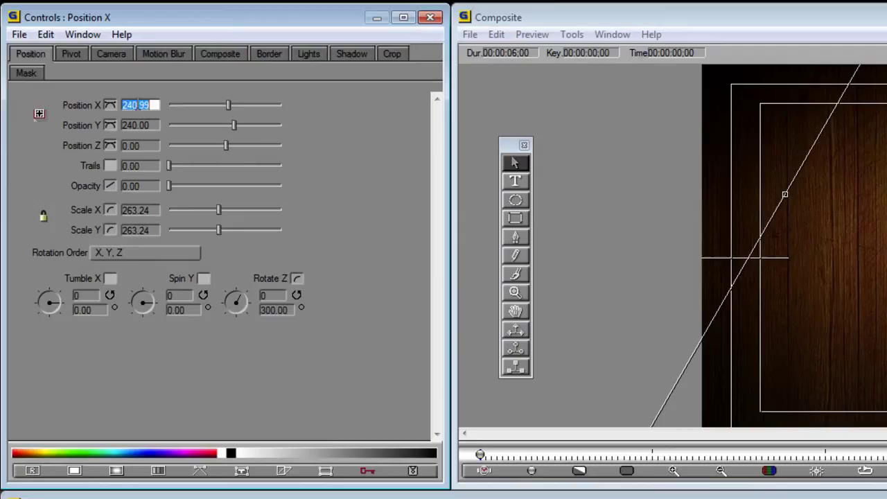
left_click(135, 104)
key("Return")
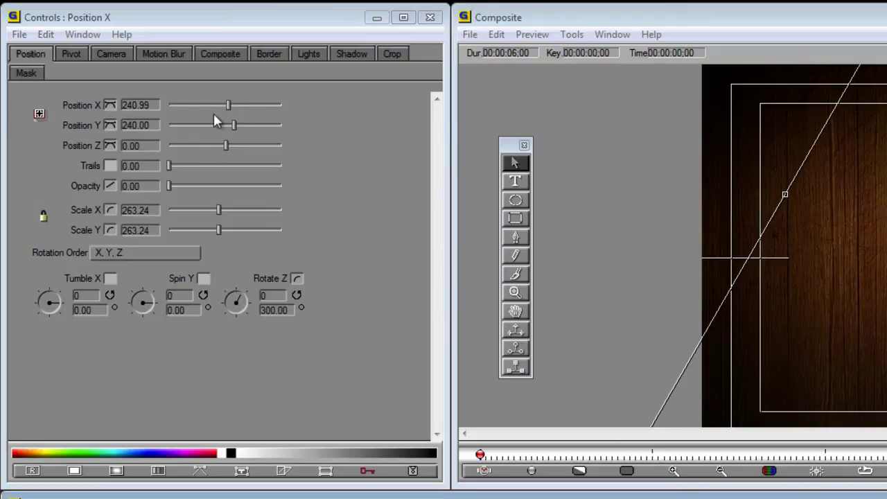
left_click_drag(229, 104, 232, 105)
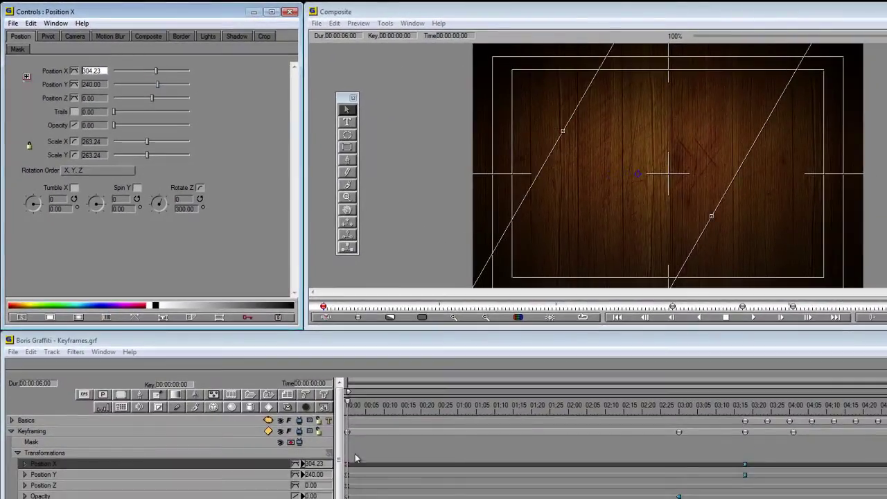
- Set the Keyframing title's Position X to 200 at the first keyframe
left_click(324, 464)
type("20")
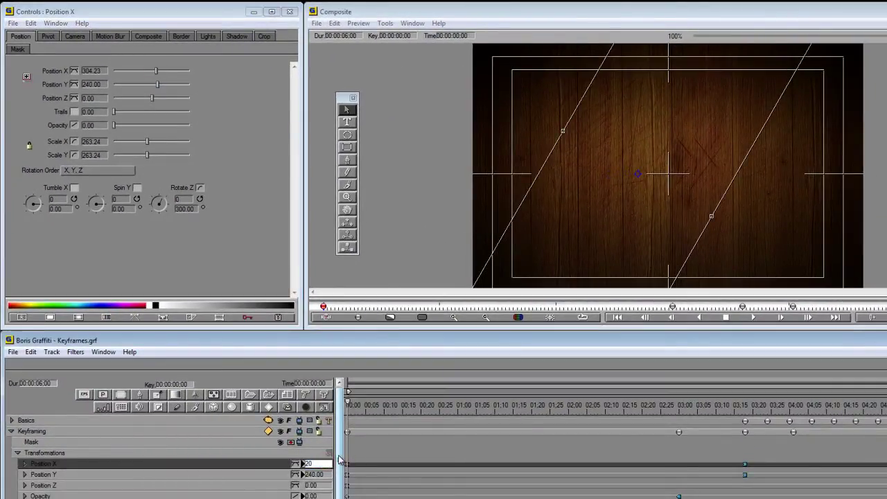
type("0")
key("Return")
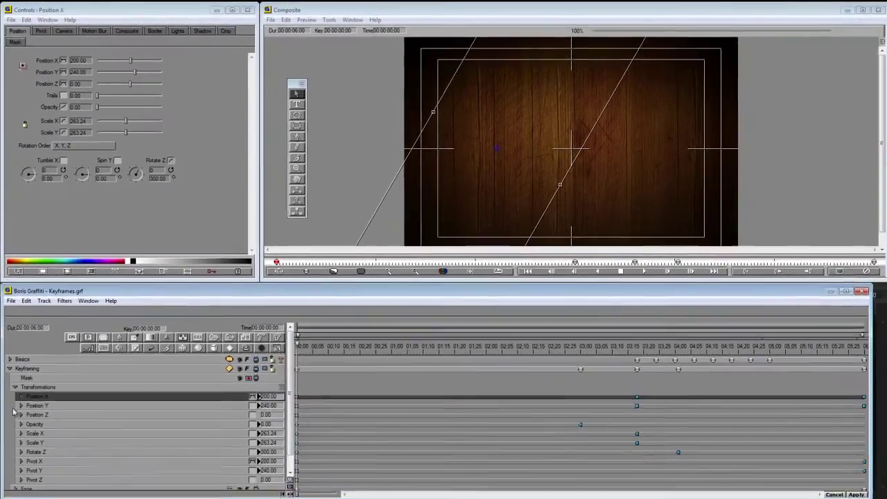
- Lower the Keyframing title's first Position X keyframe to 140 in its value graph, and collapse the graph
left_click(23, 442)
mouse_move(296, 428)
left_mouse_down()
mouse_move(299, 414)
mouse_move(300, 428)
left_mouse_up()
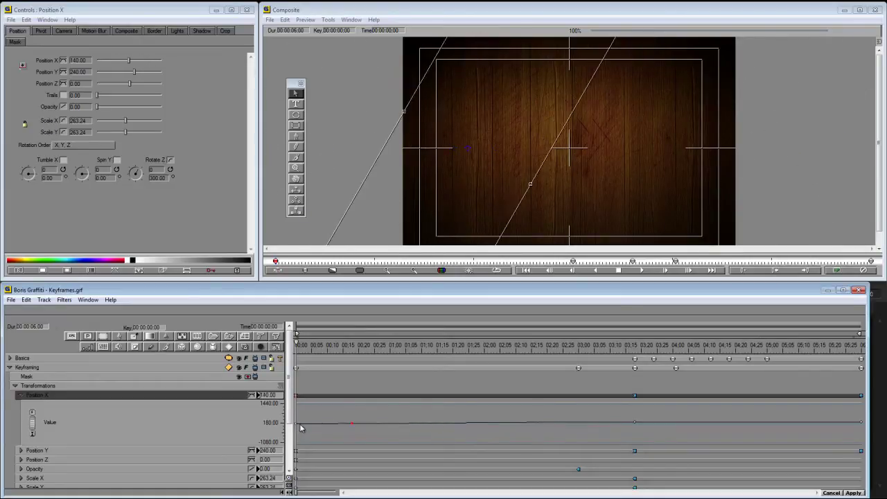
left_click(20, 395)
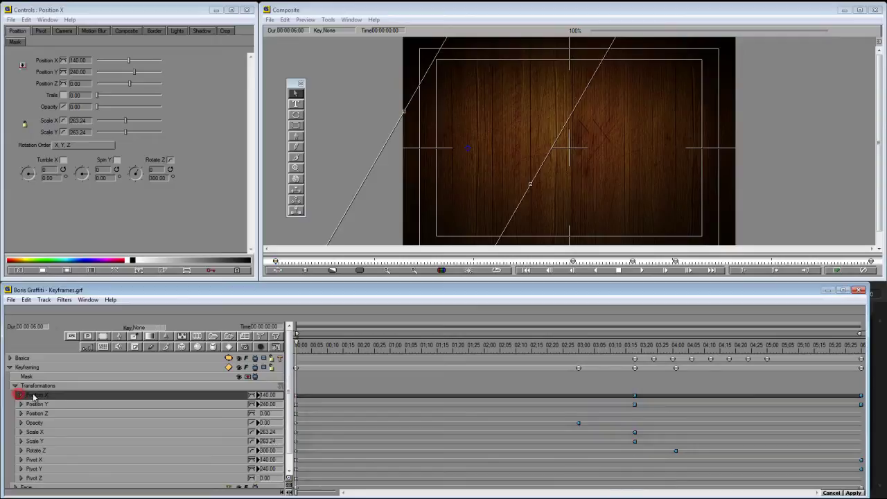
- Start a new effect without saving the current effect settings
left_click(10, 19)
left_click(14, 31)
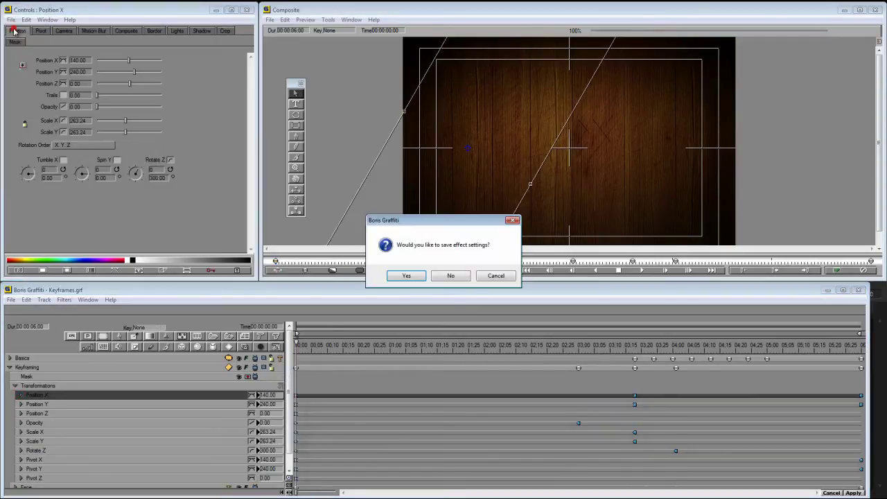
left_click(450, 275)
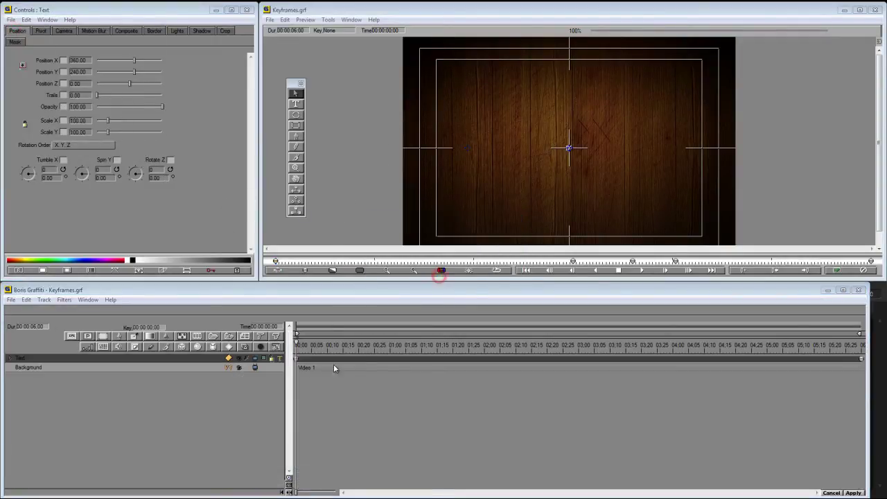
- Enter "Random" as the text of the new effect's title track and update the composite
left_click(128, 358)
double_click(118, 359)
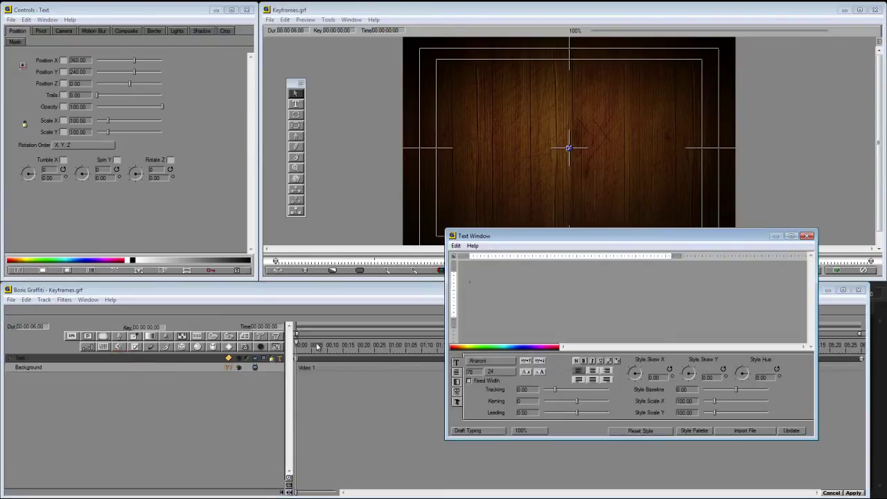
type("Random")
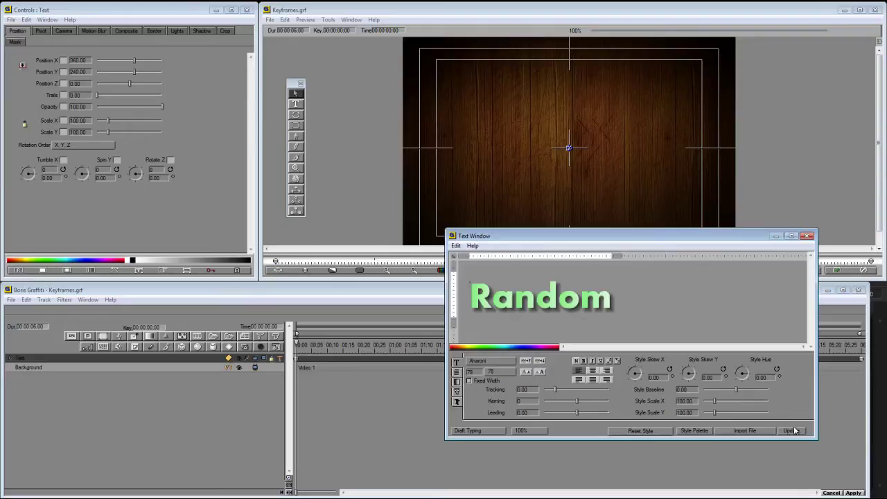
left_click(791, 430)
left_click(806, 237)
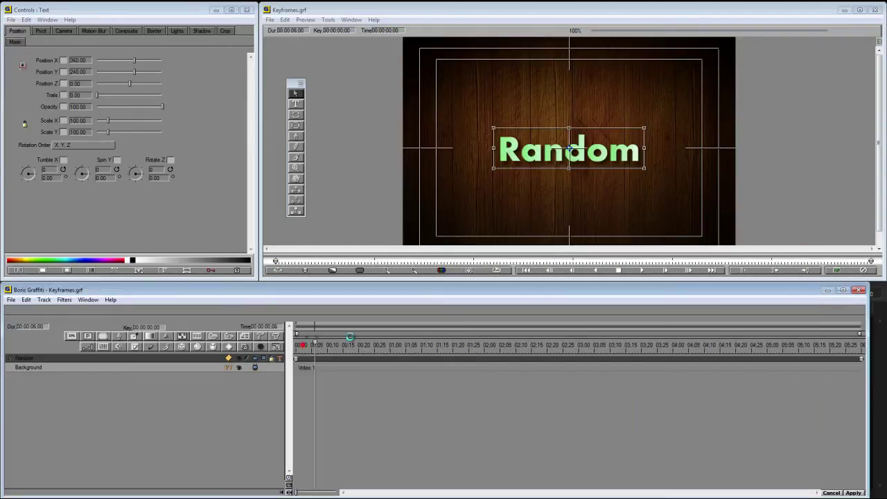
- Scrub the timeline to 02;13
left_click_drag(350, 337, 336, 349)
left_click_drag(349, 349, 526, 354)
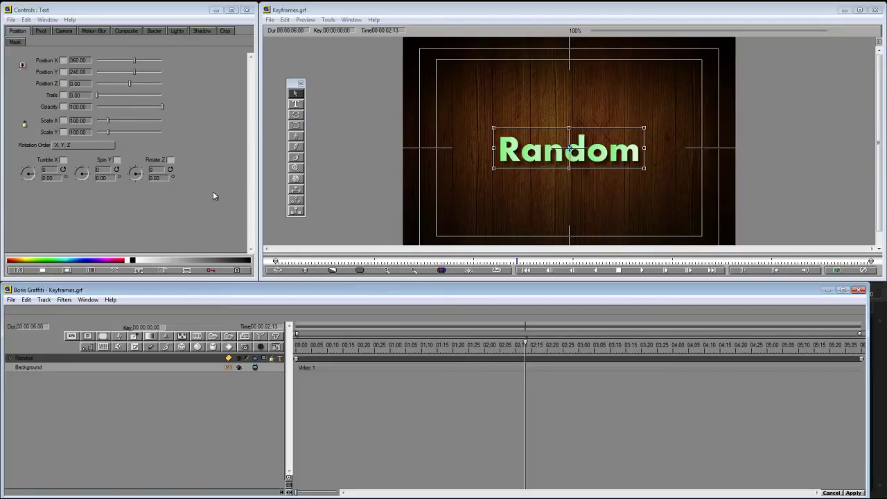
- Move the Random title toward the frame's lower-left corner with automatic keyframing off, scrub to 02;29, and undo the move
left_click(214, 213)
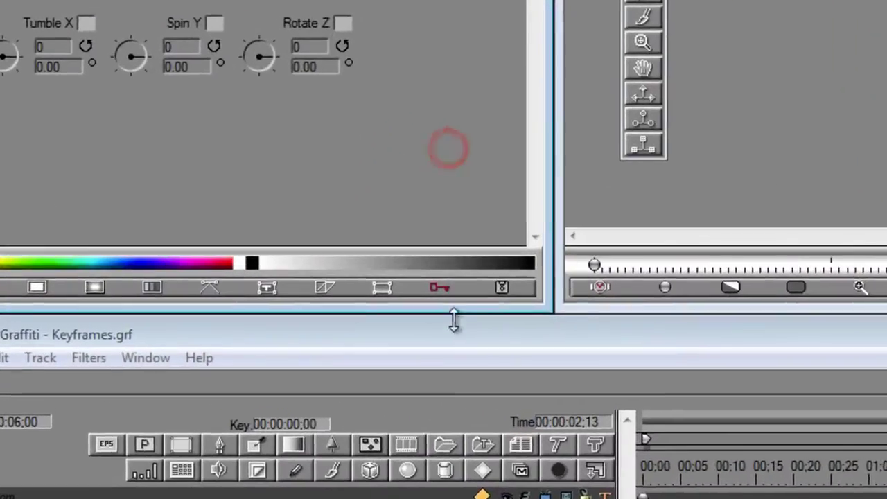
left_click(446, 292)
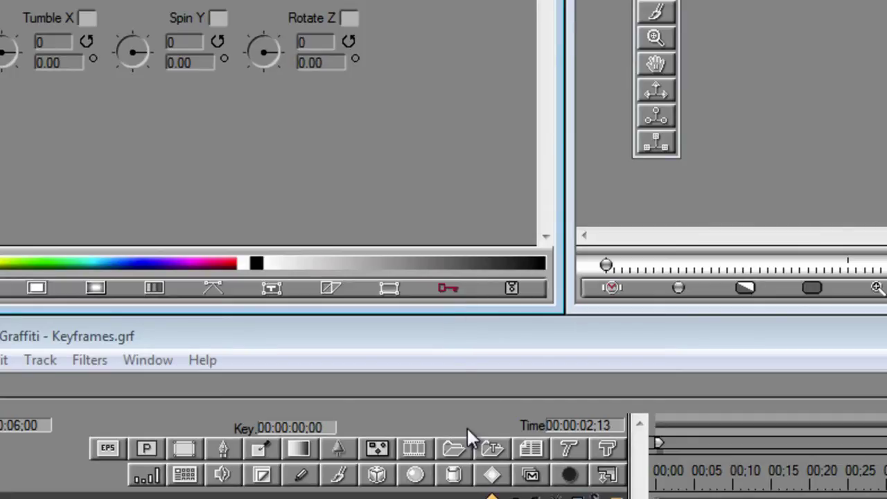
left_click(465, 290)
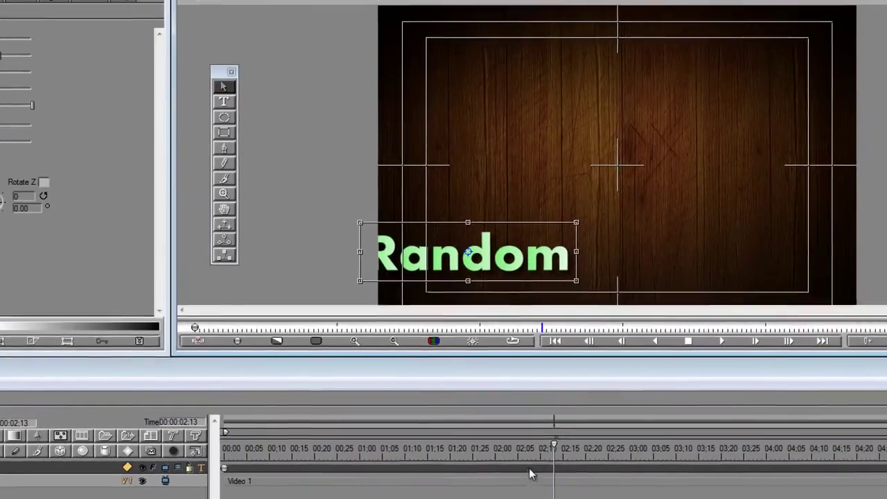
left_click_drag(550, 448, 625, 486)
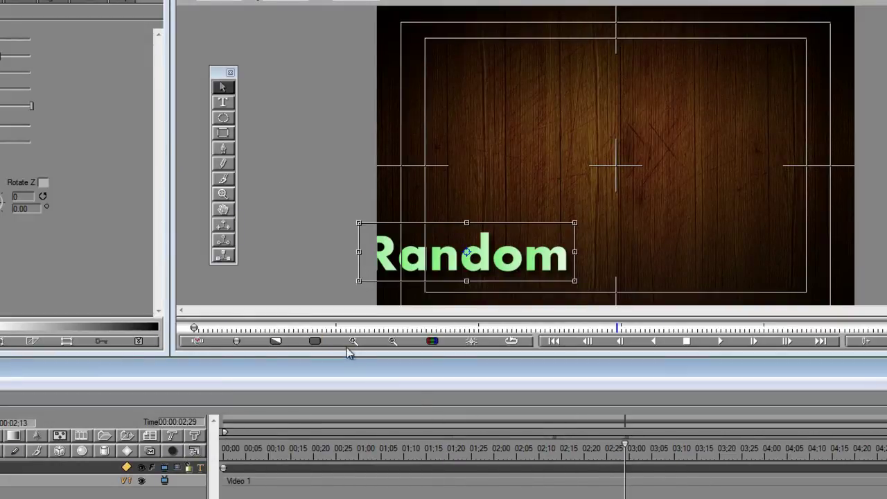
key("ctrl+z")
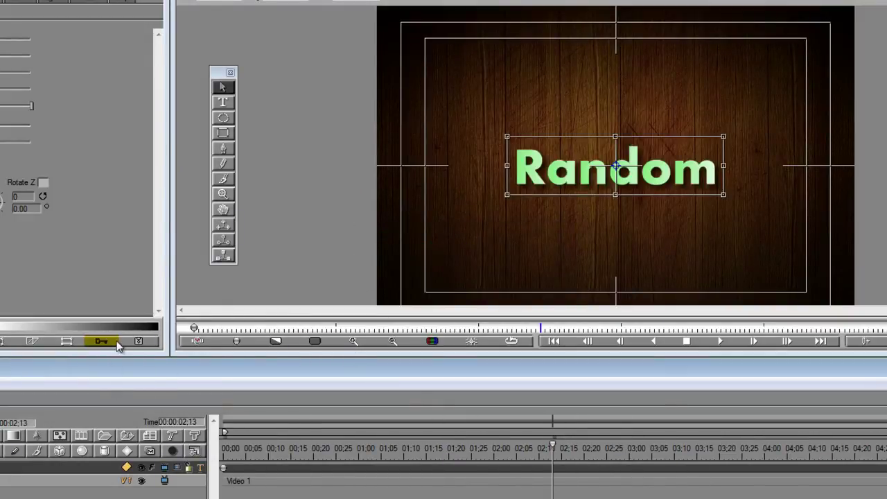
- Turn on automatic keyframing and move the Random title past the frame's lower-left corner at 02;13
left_click(107, 341)
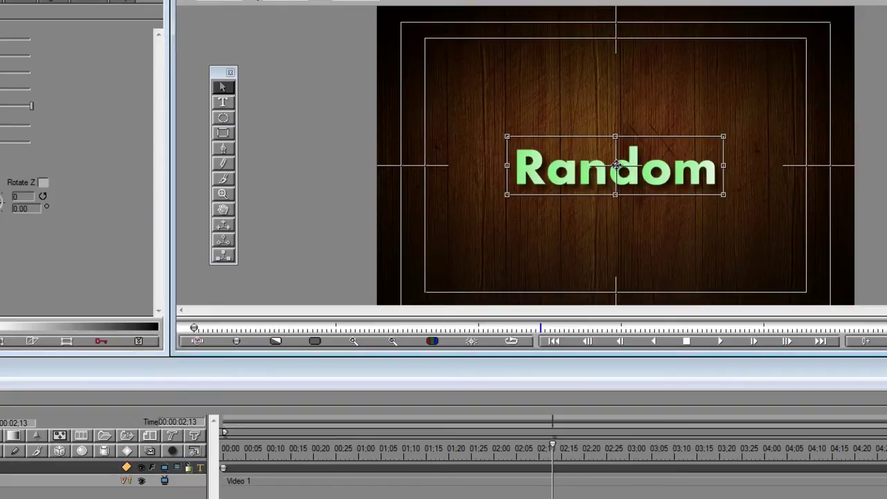
left_click_drag(605, 177, 399, 296)
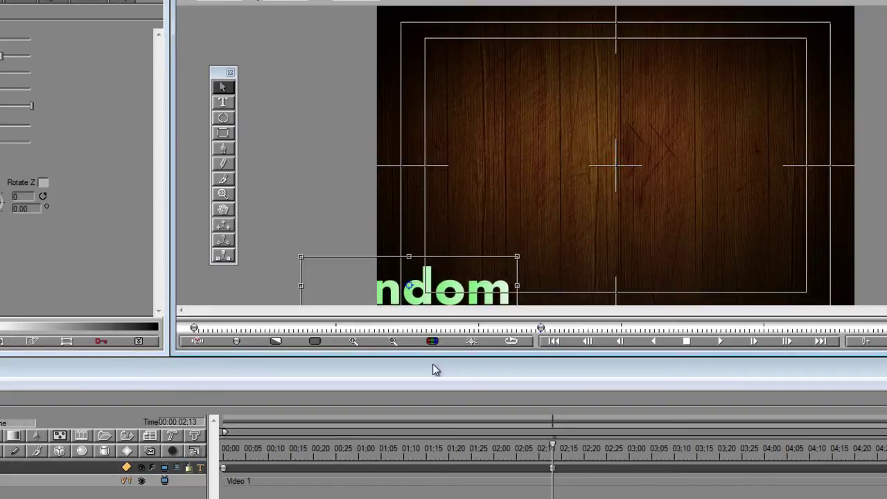
- Check the Random title's keyframes at 02;13 and 00;00, scrubbing through the timeline to compare its positions
left_click(552, 469)
left_click_drag(546, 457, 886, 490)
left_click(223, 469)
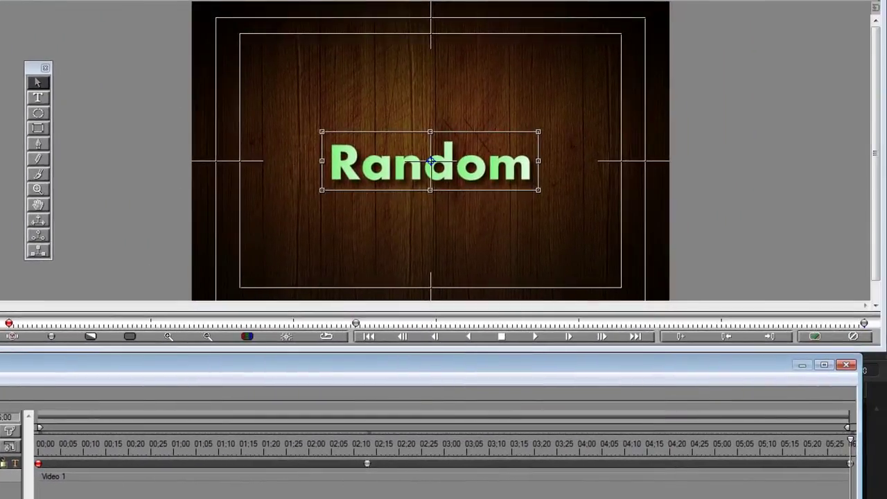
left_click_drag(402, 445, 524, 457)
left_click(417, 444)
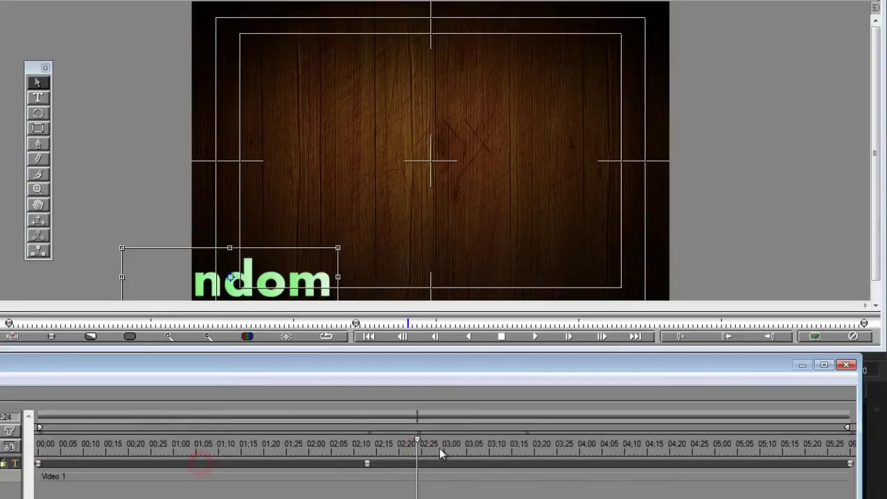
- At 03;05, set the Random title's Spin Y to 293, Rotate Z to about 318 and its linked scale to about 228
left_click(467, 444)
left_click_drag(85, 174, 140, 159)
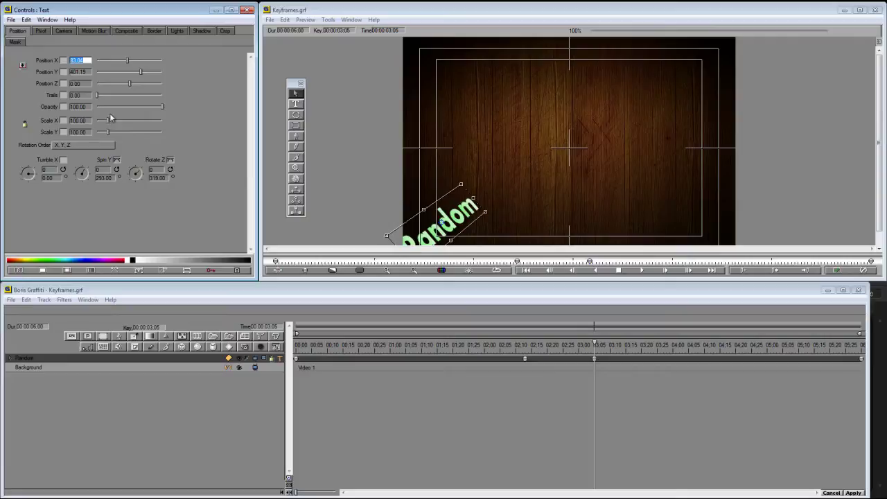
left_click_drag(109, 118, 125, 121)
- Reposition the Random title at about 01;13, and move it to Position X 578.01, Position Y 205.36 at 04;19
left_click(588, 344)
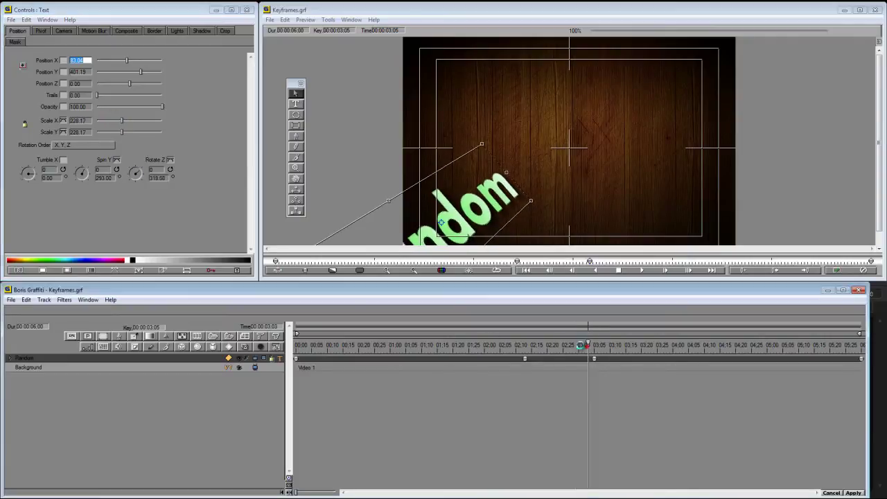
left_click_drag(588, 344, 529, 359)
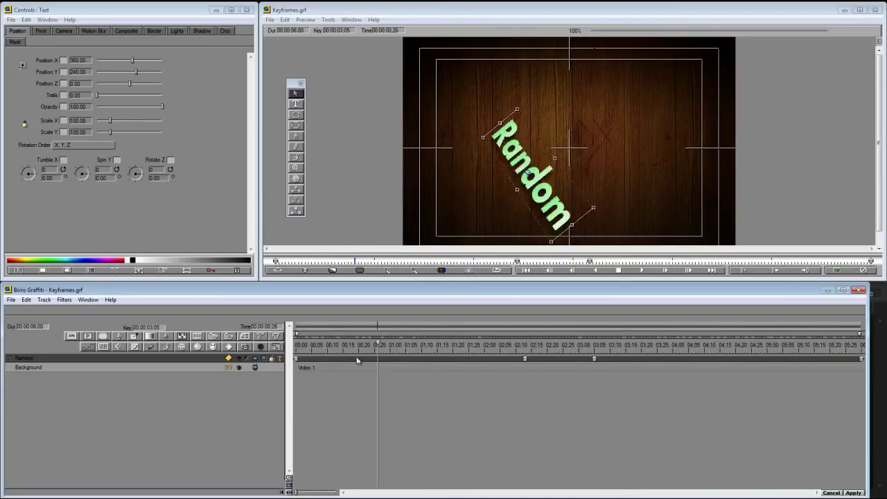
left_click_drag(357, 360, 430, 361)
left_click_drag(479, 200, 488, 240)
left_click_drag(454, 345, 733, 333)
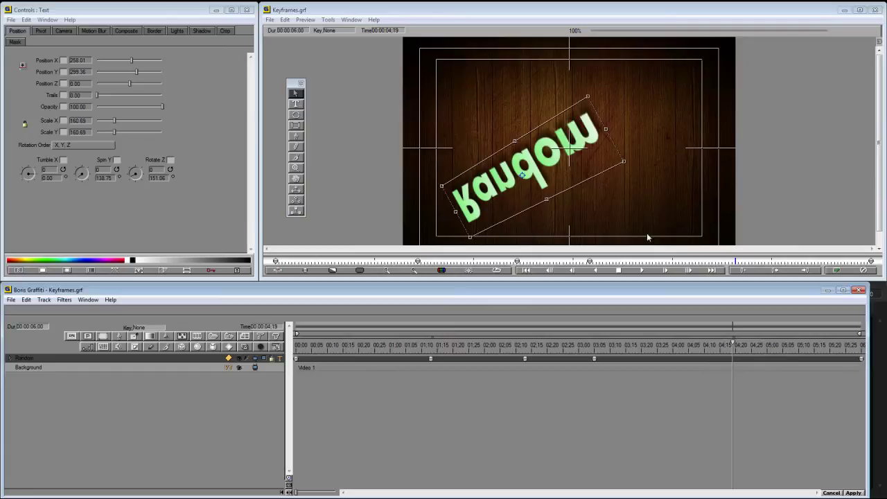
left_click_drag(522, 174, 670, 131)
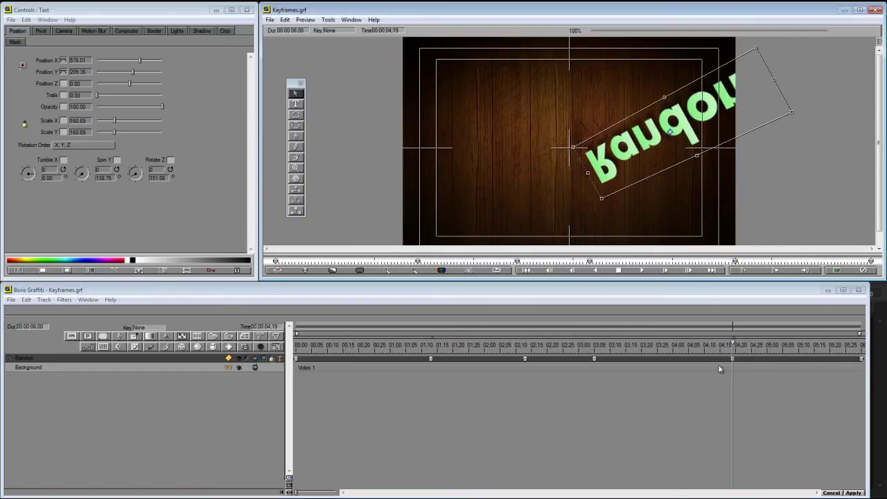
- Scrub back to the start of the timeline and reveal the Random title's animated tracks
left_click_drag(730, 342, 273, 357)
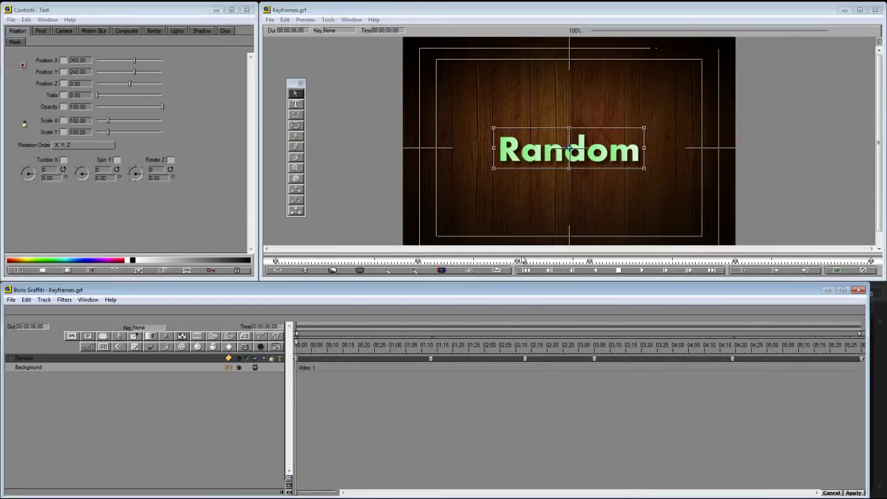
left_click(276, 347)
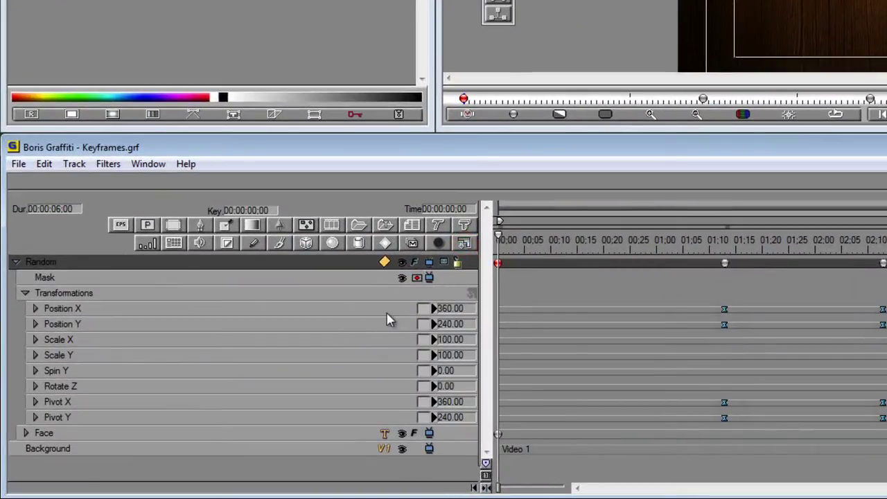
- Step through the Random title's Position X keyframes up to 04;19 and back, stopping at 02;13
left_click(376, 309)
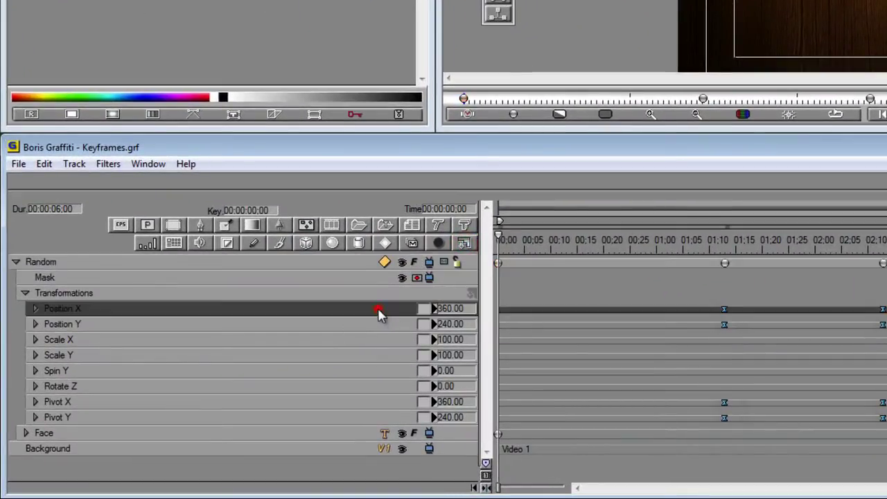
left_click(433, 310)
left_click(434, 309)
left_click(432, 309)
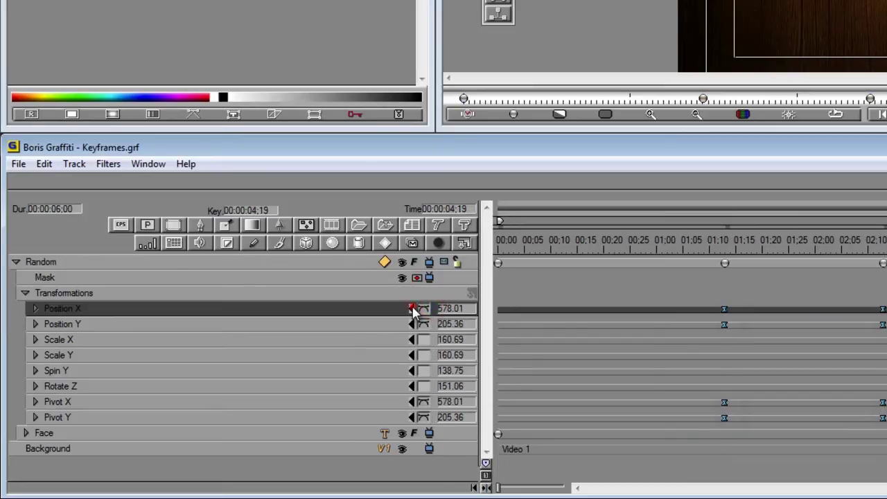
left_click(413, 309)
left_click(414, 310)
left_click(432, 309)
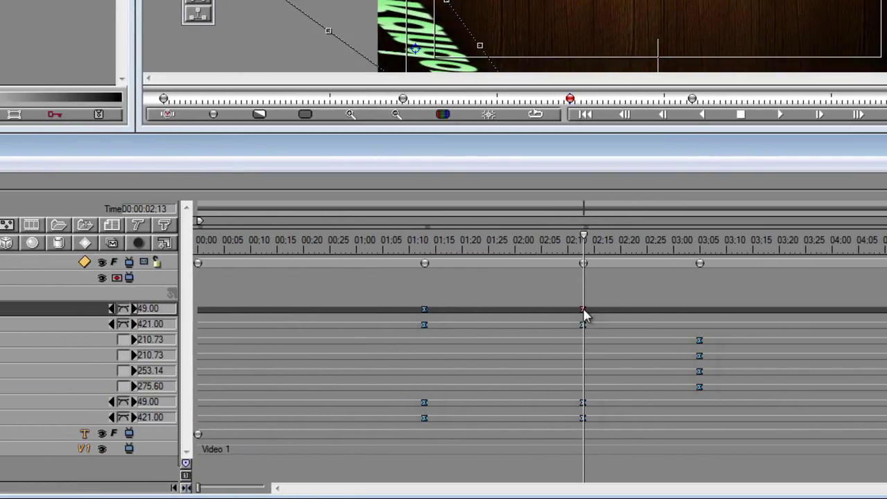
- Change the interpolation of the Position X and Position Y keyframes at 02;13 to Linear
right_click(583, 310)
mouse_move(686, 416)
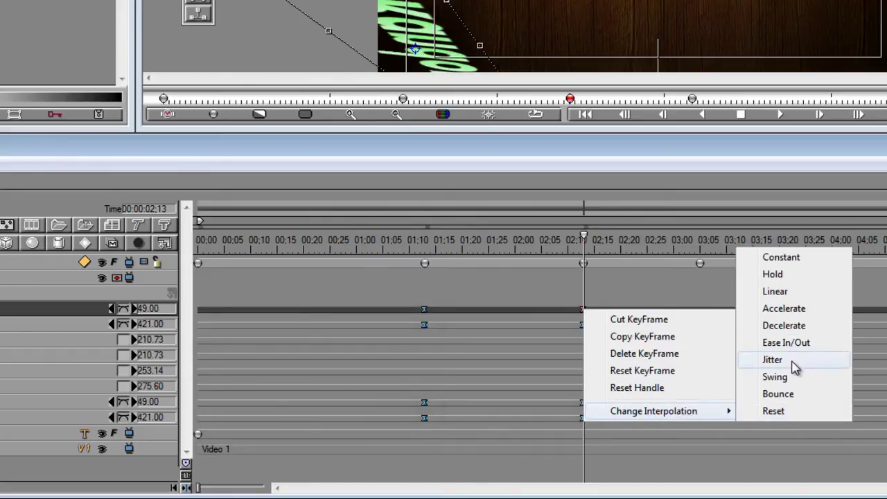
left_click(776, 292)
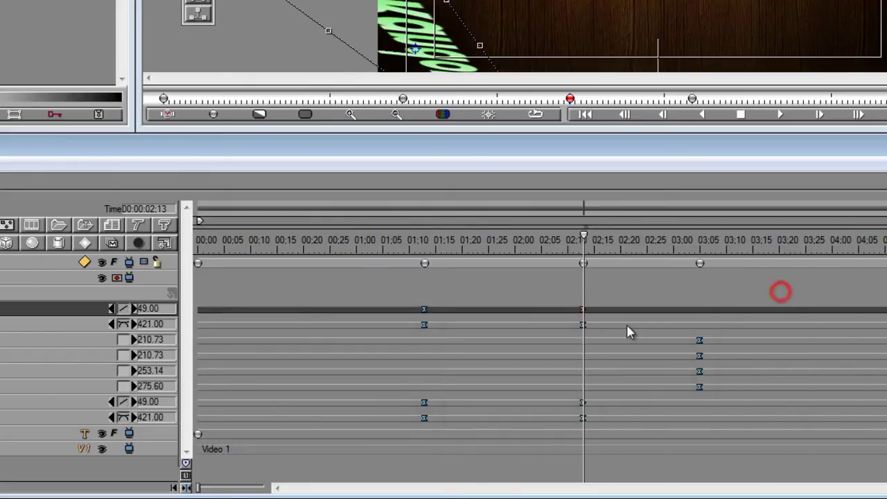
right_click(583, 324)
mouse_move(720, 426)
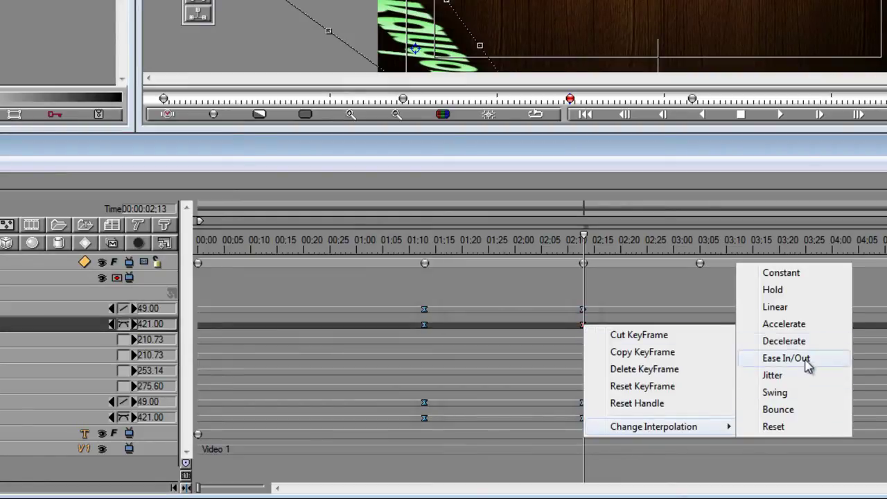
left_click(799, 310)
- Scrub through the Random title's motion around 02;13 and select the Position X keyframe there
left_click_drag(587, 237, 455, 272)
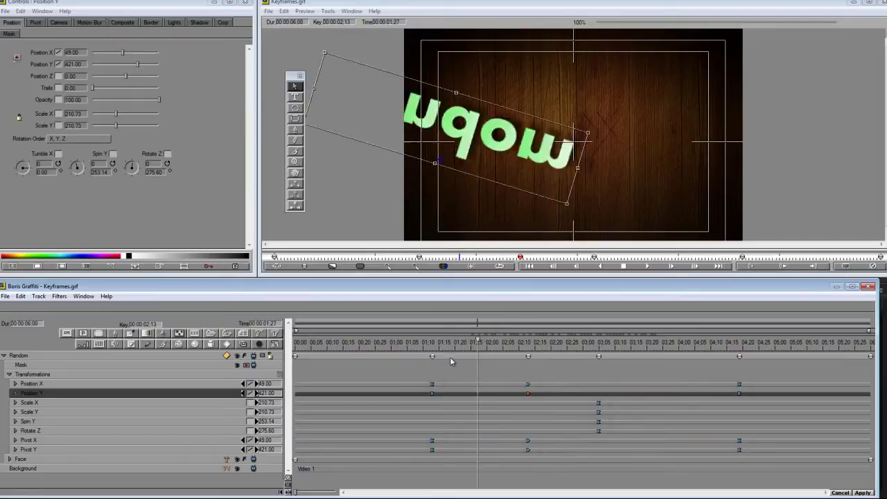
left_click_drag(451, 361, 547, 384)
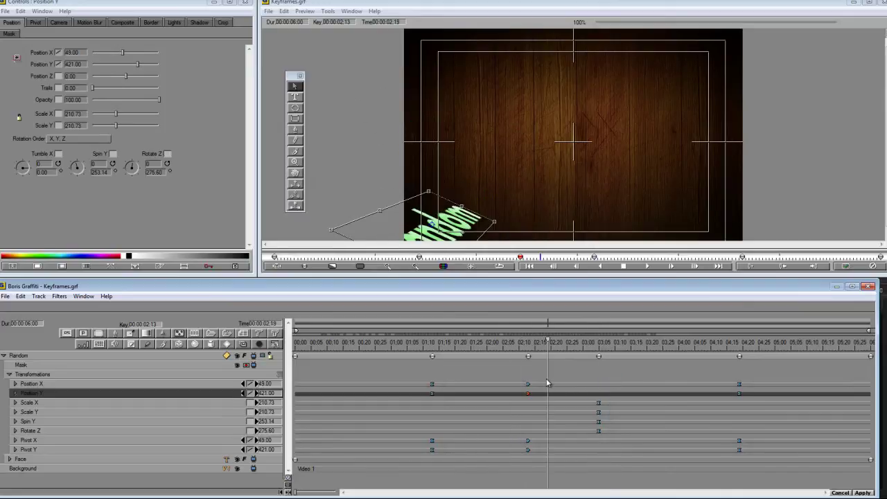
left_click(528, 385)
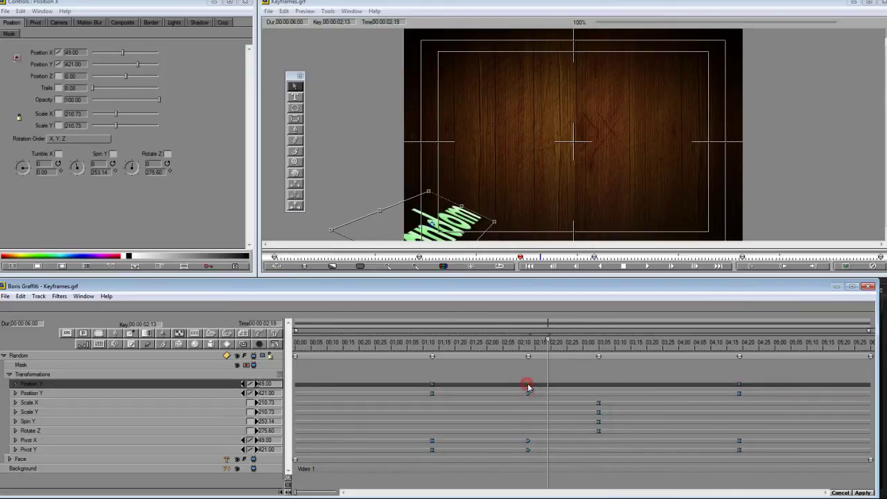
- Select the Position X keyframe at 01;13 and apply the Reset interpolation option to the Position X track
left_click_drag(547, 374, 431, 389)
left_click(431, 385)
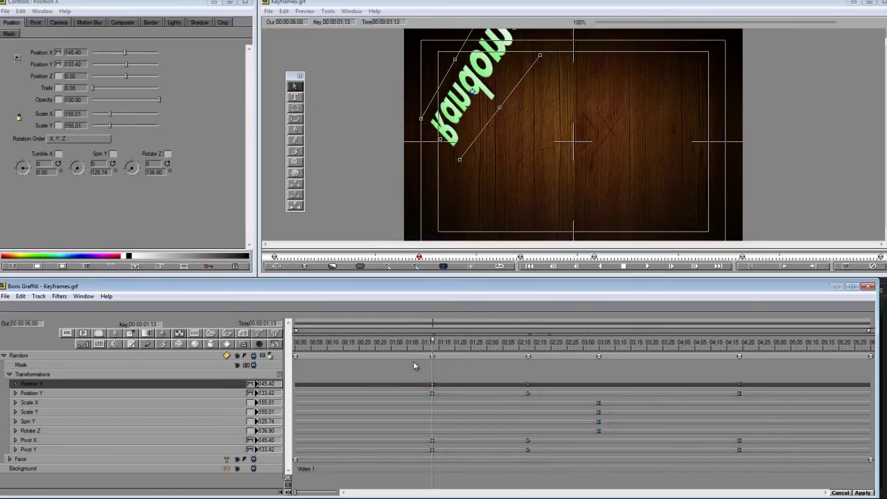
left_click_drag(414, 366, 185, 409)
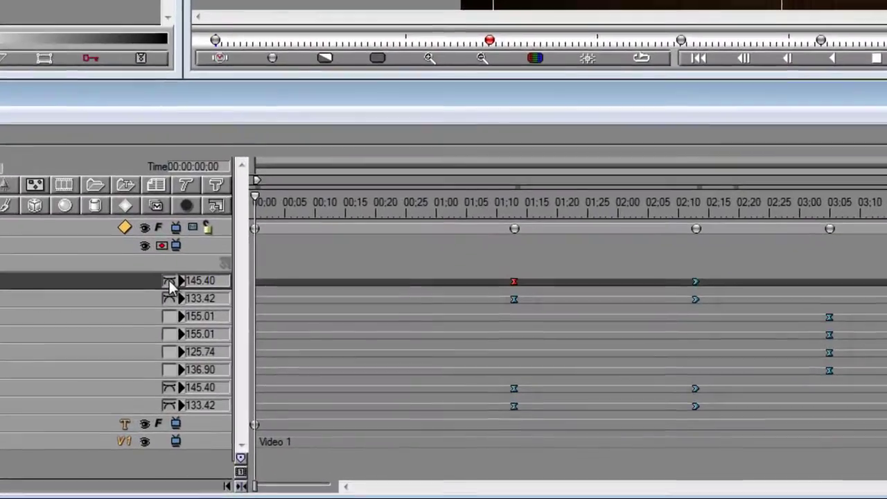
left_click(250, 384)
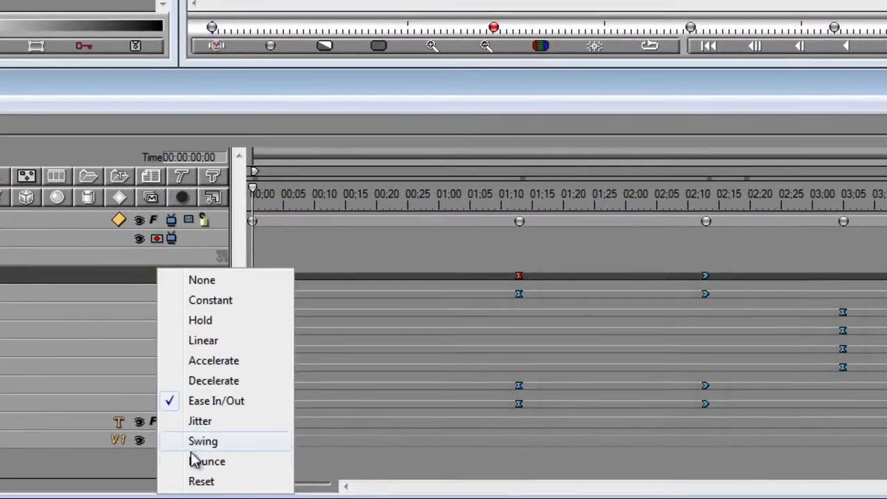
left_click(199, 481)
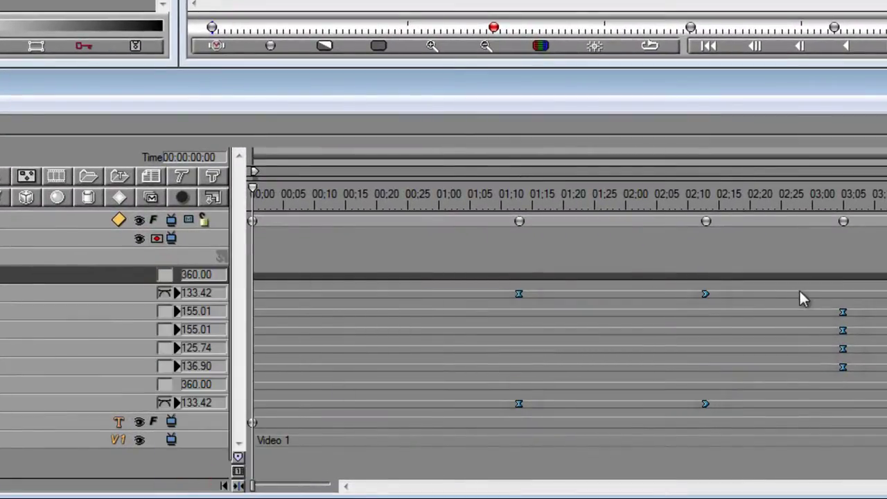
- Set the Position Y interpolation to None for the keyframe at 01;13 and to Constant for the keyframe at 02;13
left_click(166, 294)
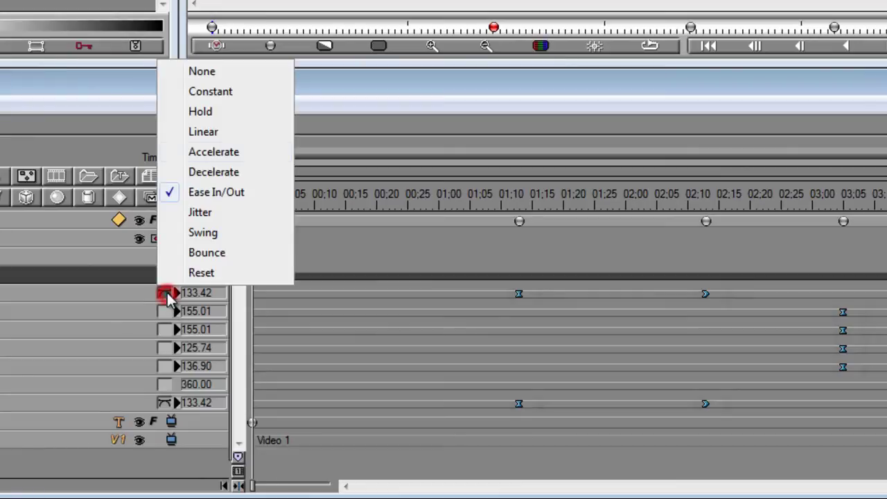
left_click(234, 75)
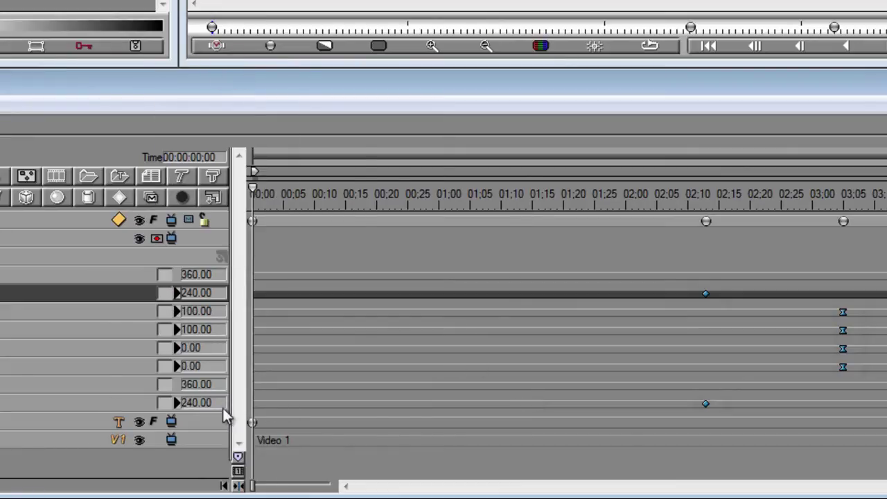
left_click(705, 294)
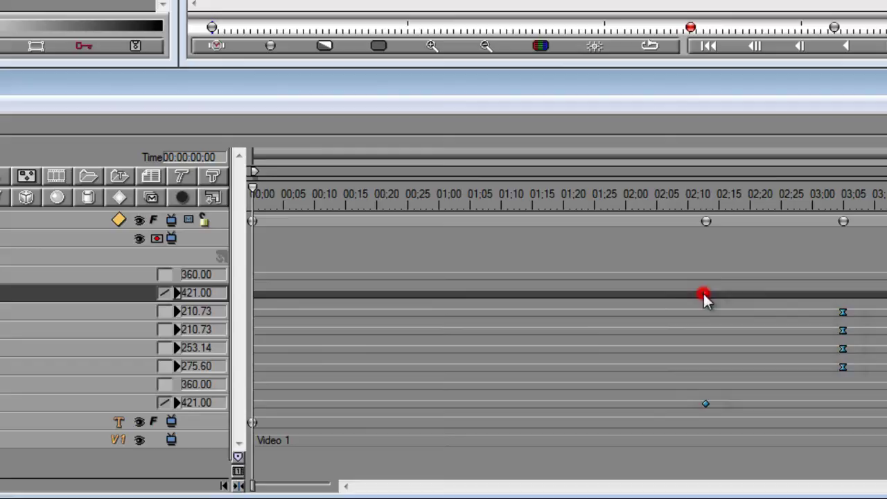
left_click(164, 293)
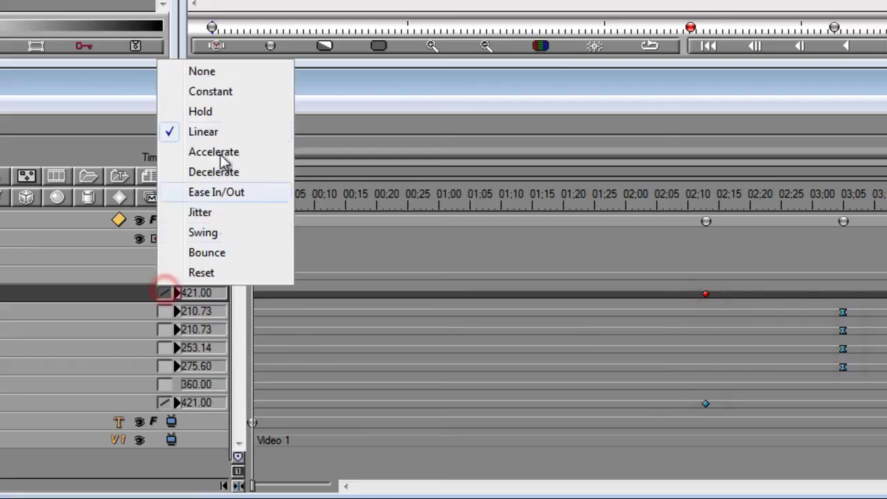
left_click(230, 93)
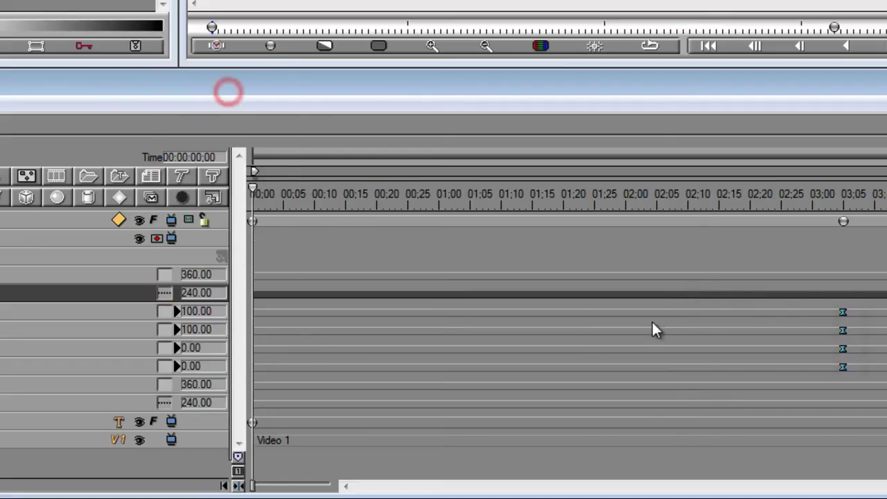
- Scrub through the constant Position Y motion and reset the Position Y track's interpolation
left_click_drag(296, 195, 232, 214)
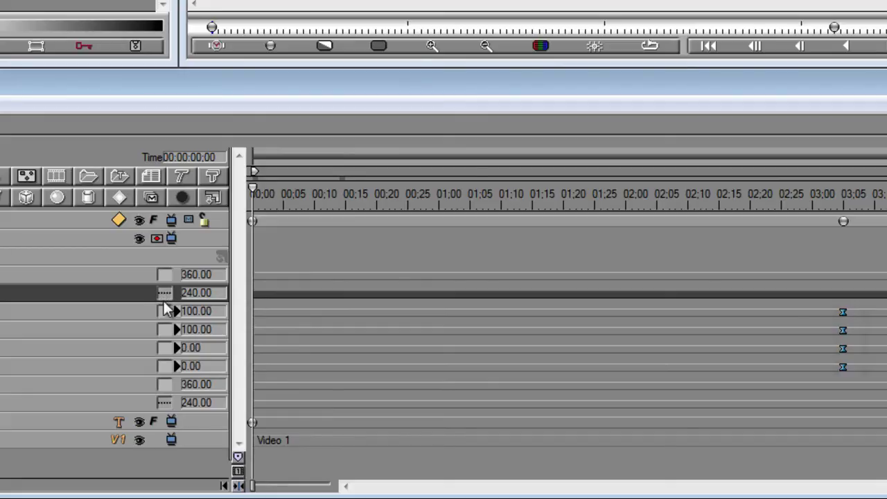
left_click(165, 294)
left_click(183, 279)
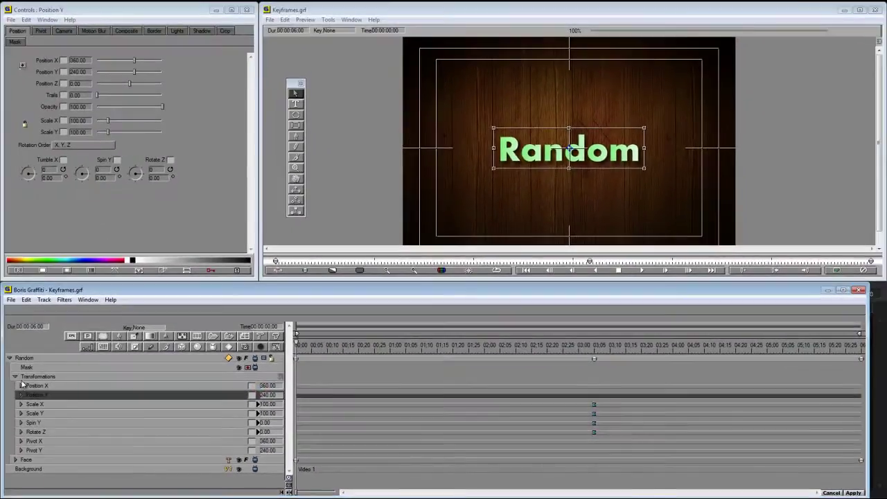
- Collapse the Random title's Transformations group and reset all of its transformation values and keyframes to their defaults
left_click(20, 379)
left_click(14, 377)
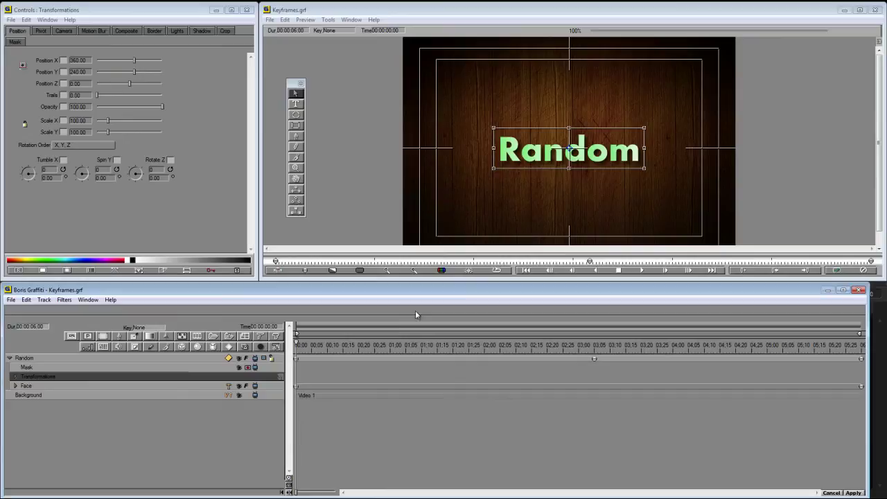
left_click_drag(380, 345, 594, 345)
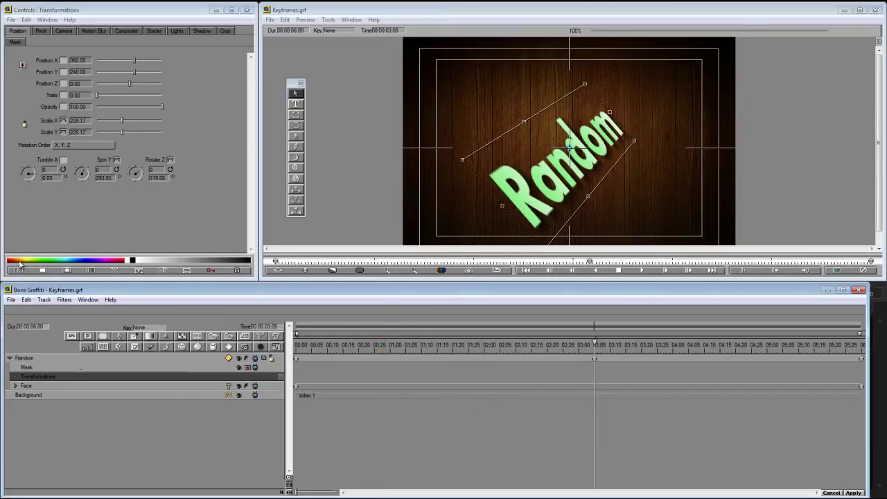
left_click(19, 271)
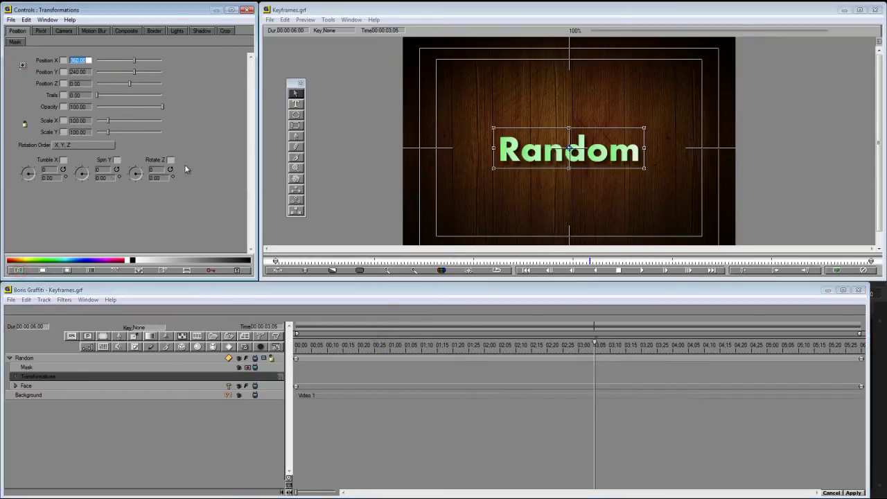
left_click_drag(356, 345, 213, 346)
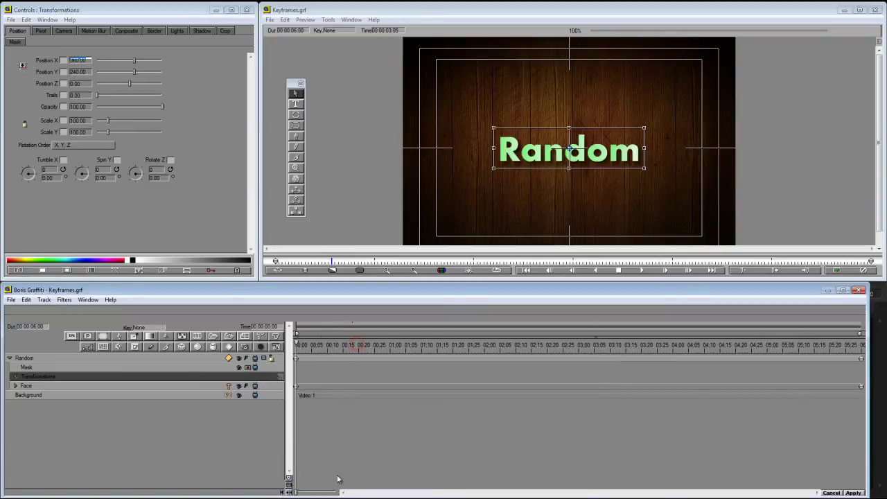
- Animate the title's position from about X -3, Y 447 at 00;00 to about X 716, Y -1 at 06;00
left_click_drag(311, 347, 388, 371)
left_click_drag(570, 149, 402, 242)
left_click_drag(296, 347, 885, 336)
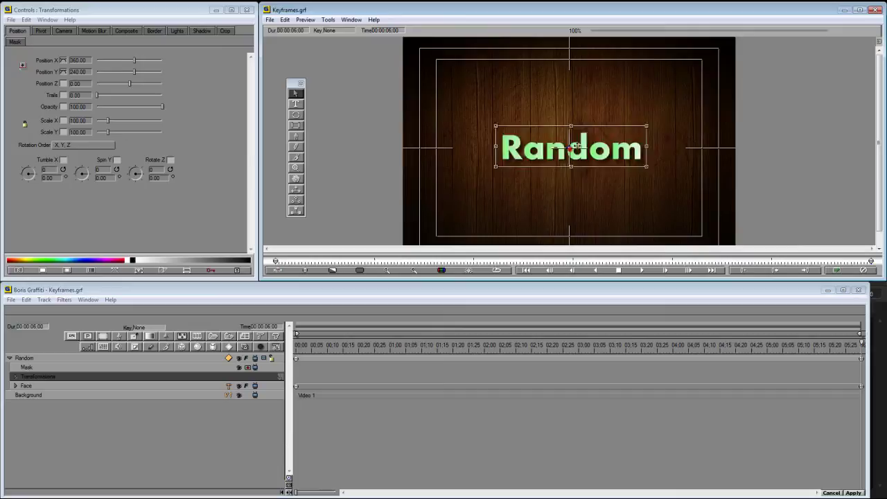
left_click_drag(576, 152, 735, 39)
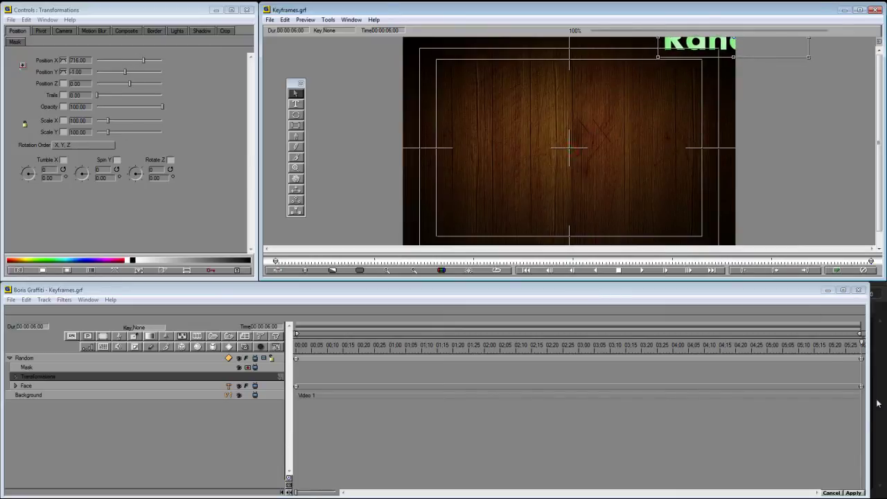
- Reveal the title's animated tracks and set Rotate Z at 06;00 to one revolution plus 7 degrees
left_click_drag(856, 346, 262, 385)
left_click(276, 347)
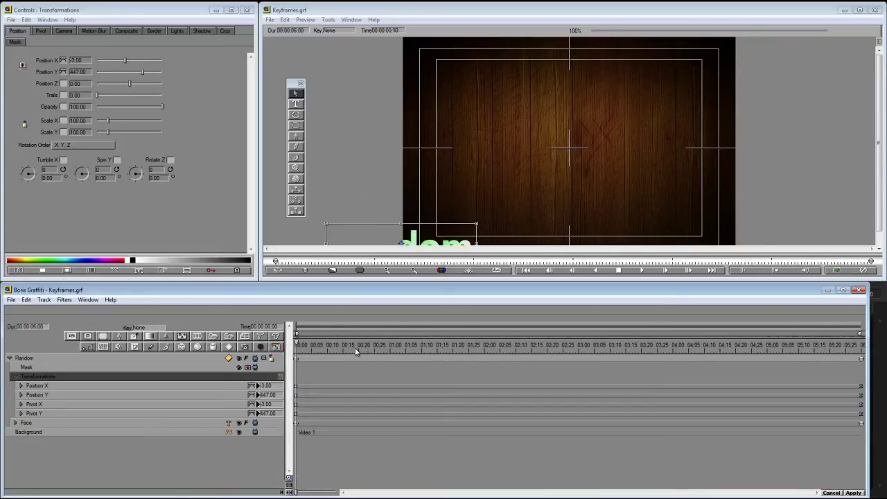
left_click_drag(356, 351, 862, 347)
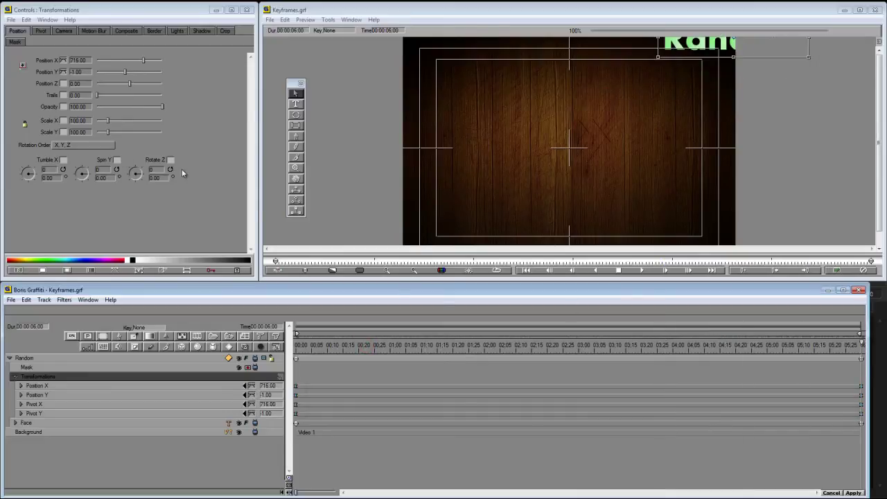
left_click_drag(140, 177, 161, 182)
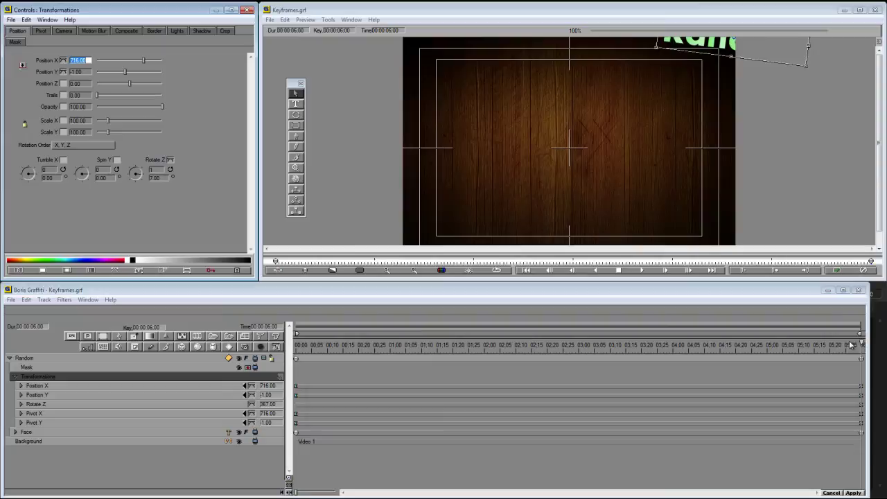
- Change the interpolation of the Position X keyframe at 00;00 to Linear and preview the motion
left_click_drag(851, 345, 752, 342)
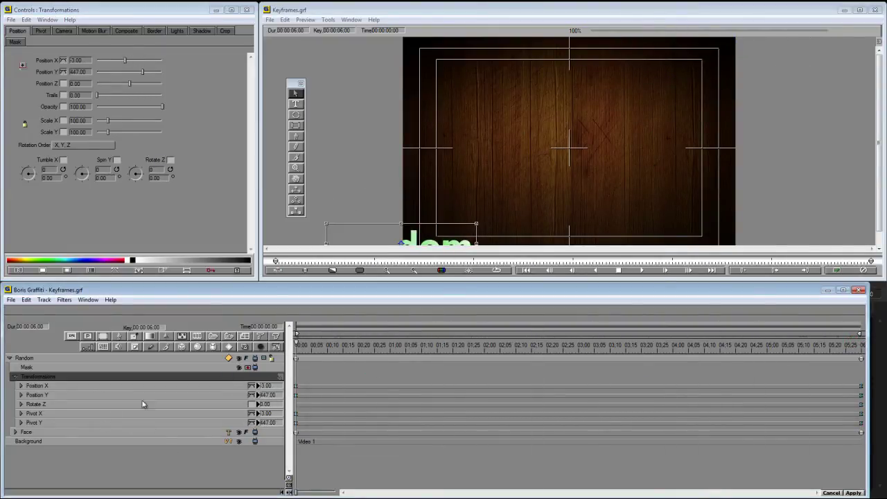
right_click(295, 391)
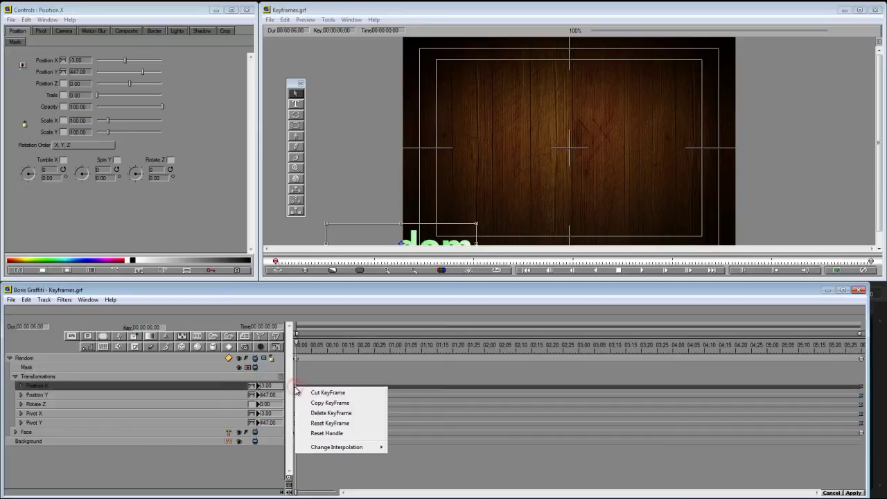
mouse_move(324, 451)
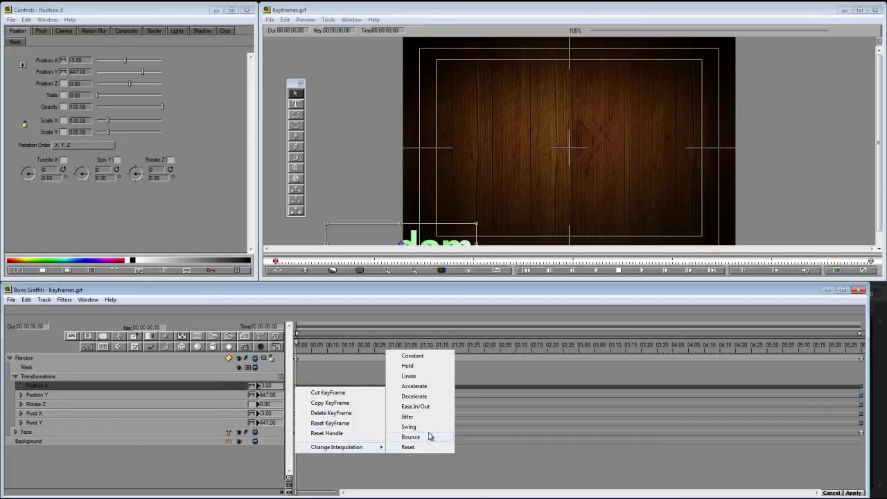
left_click(421, 375)
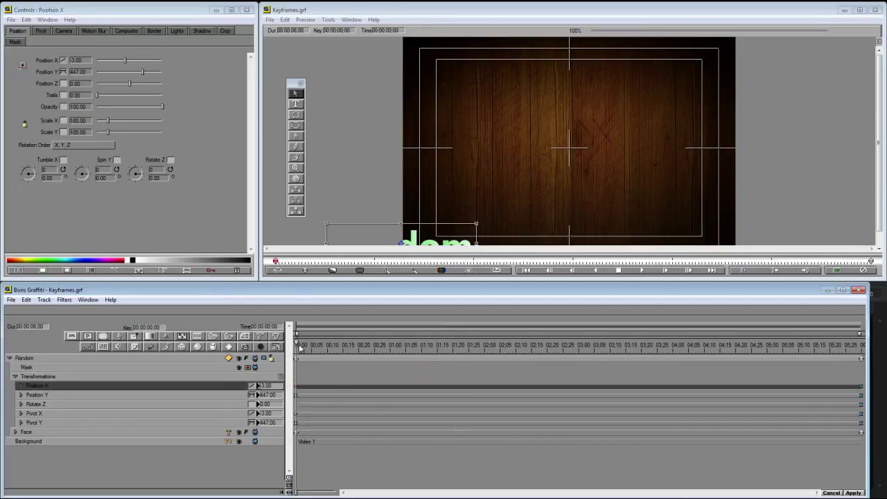
left_click_drag(299, 348, 218, 364)
- Change the interpolation of the Position Y keyframe at 00;00 to Accelerate and scrub through the resulting motion
left_click(296, 395)
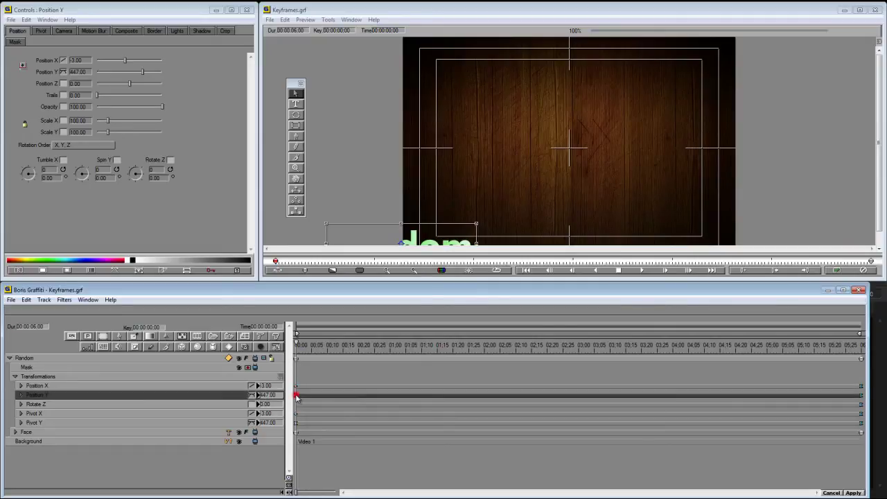
right_click(296, 395)
mouse_move(335, 458)
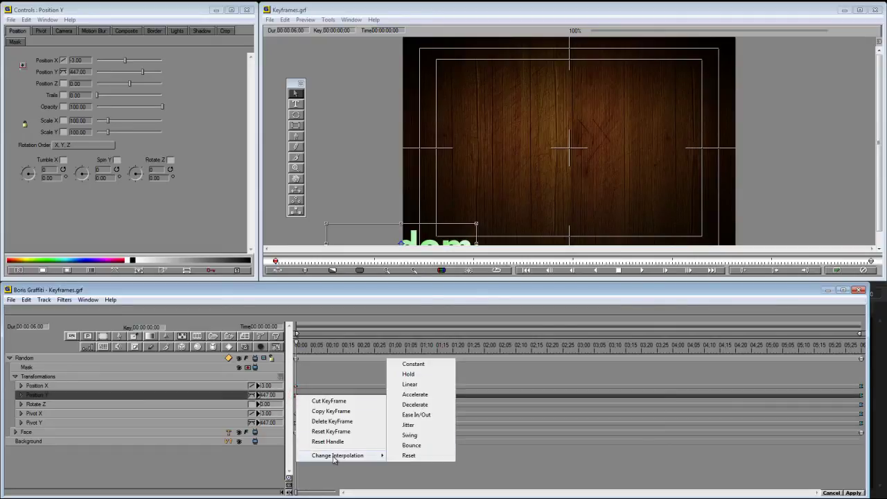
left_click(429, 397)
left_click_drag(314, 355, 601, 378)
left_click_drag(396, 394, 251, 419)
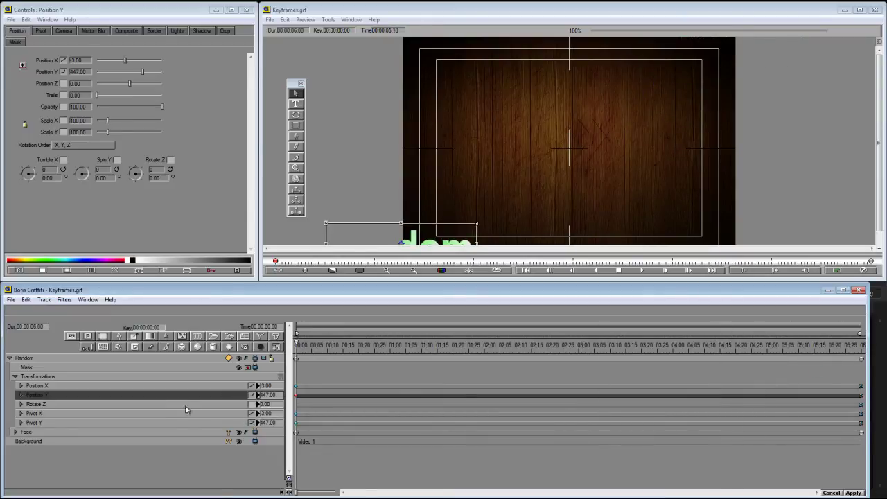
- Go to the Rotate Z keyframe at 06;00 and set its interpolation to Hold
left_click(160, 406)
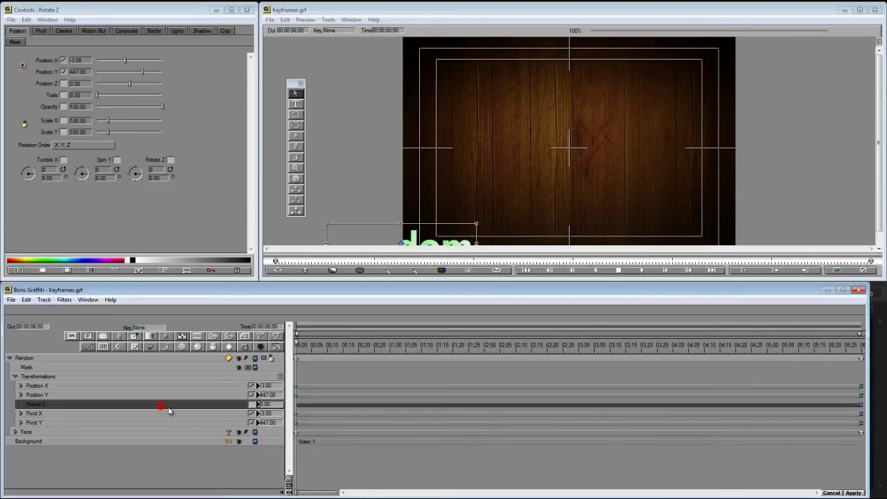
left_click(258, 404)
left_click(251, 405)
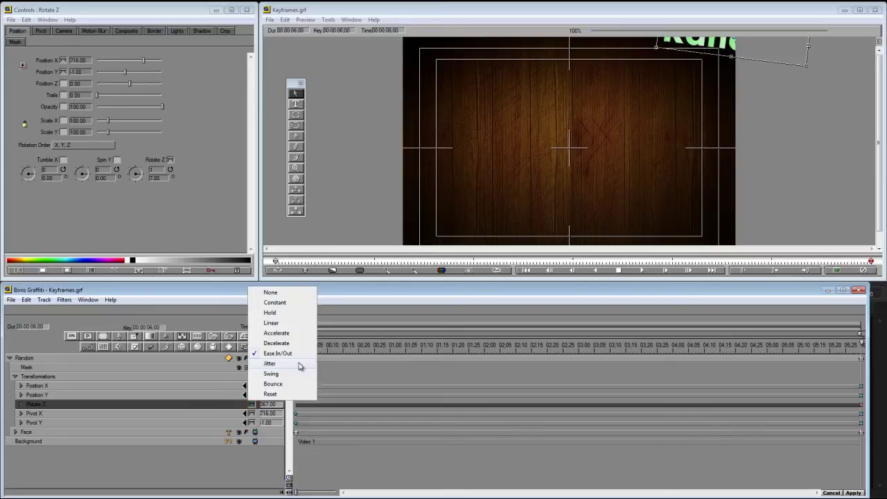
left_click(286, 314)
- Add Rotate Z keyframes at 00;25 and 02;02, and set the rotation at 02;02 to -35.43 degrees
left_click_drag(857, 346, 368, 354)
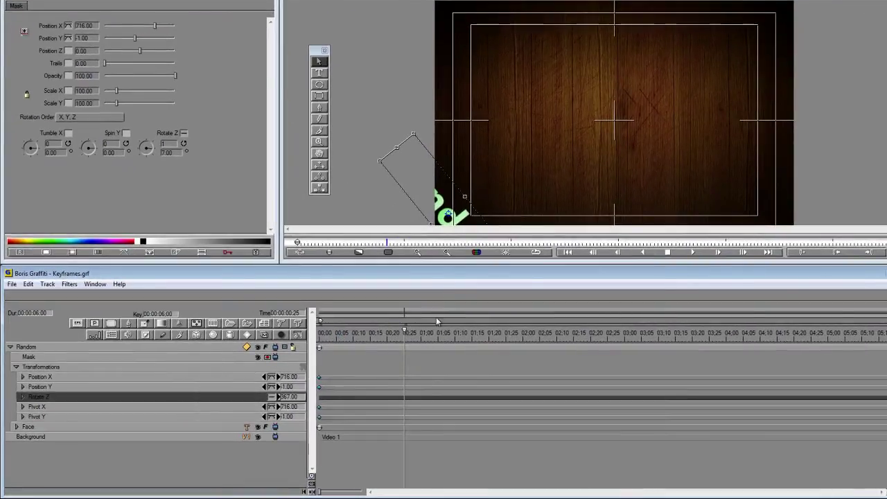
left_click(404, 398)
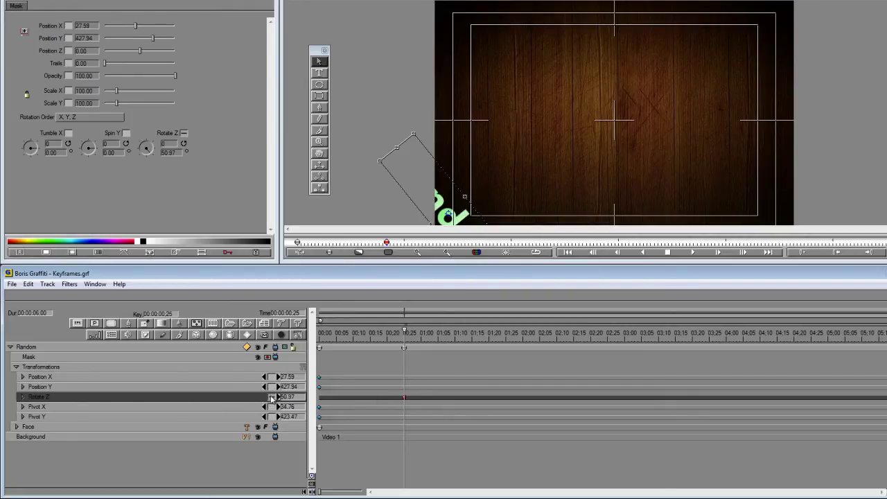
left_click_drag(409, 332, 528, 400)
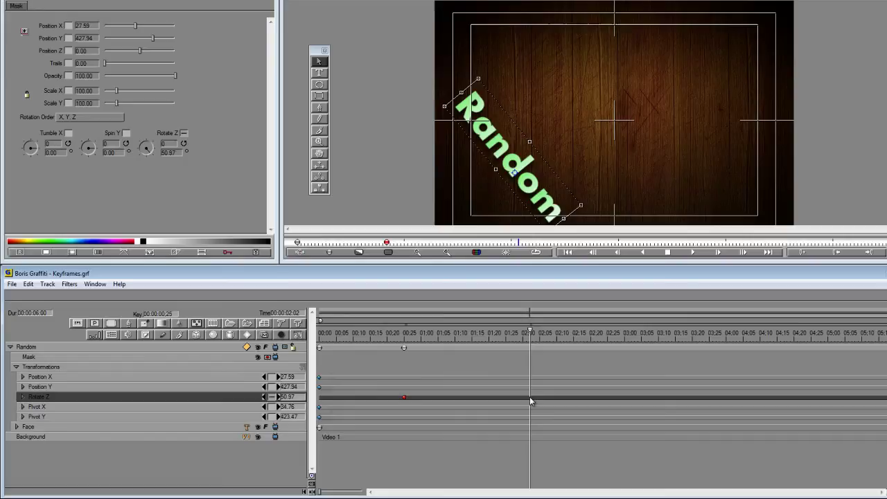
left_click(530, 398)
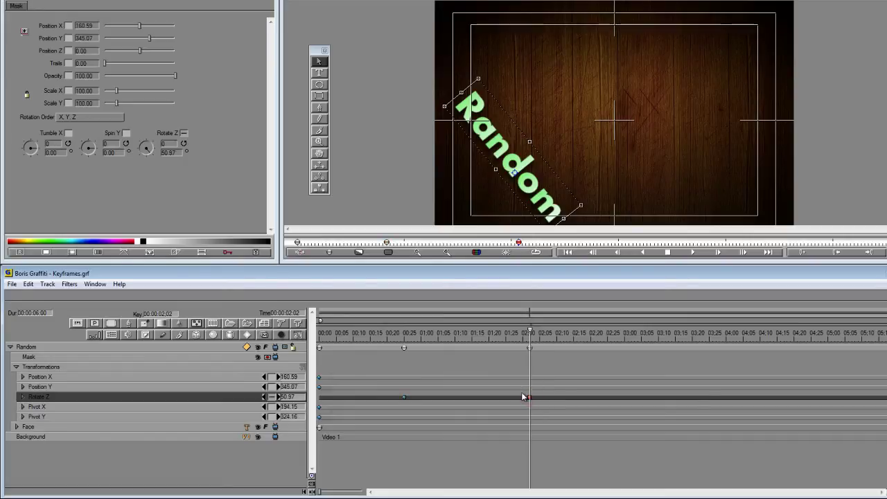
mouse_move(298, 400)
left_mouse_down()
mouse_move(274, 399)
mouse_move(284, 399)
left_mouse_up()
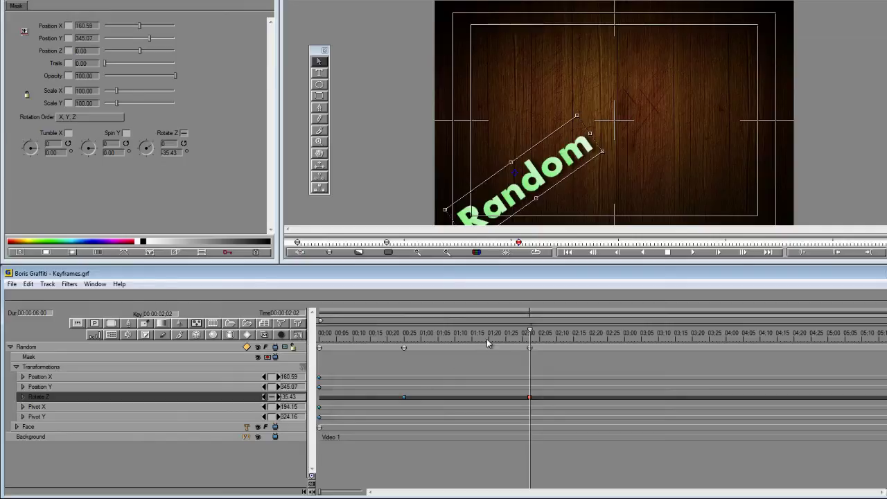
left_click_drag(488, 342, 501, 417)
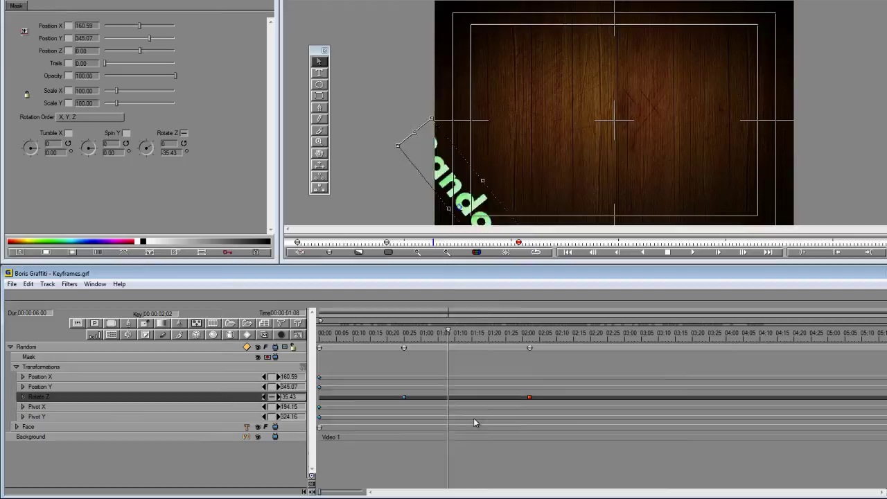
- Delete the Rotate Z keyframes at 00;25 and 02;02
mouse_move(474, 418)
left_mouse_down()
mouse_move(726, 430)
mouse_move(459, 418)
left_mouse_up()
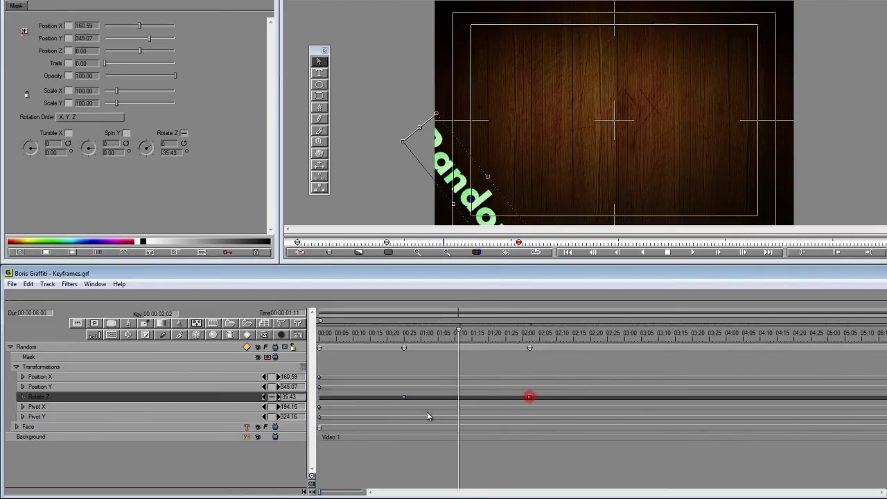
left_click(405, 397)
key("Delete")
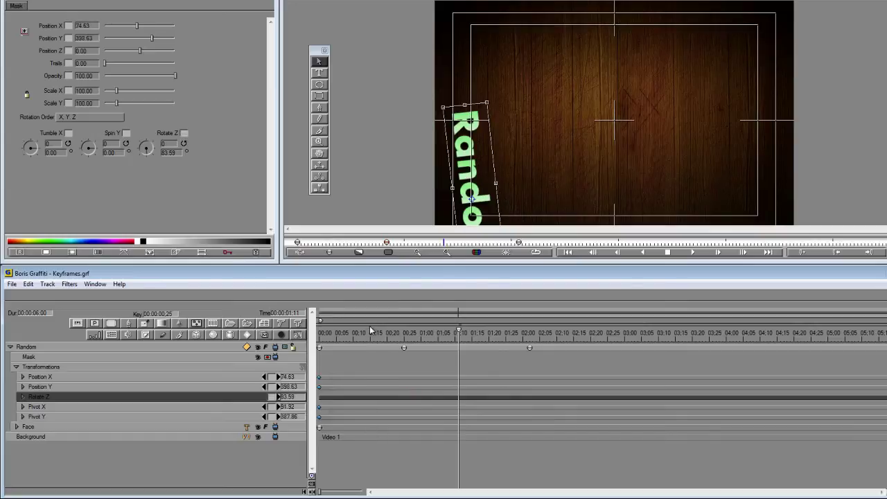
- Return to the start of the timeline and set the Position Y interpolation at 00;00 to Jitter
left_click_drag(355, 334, 318, 336)
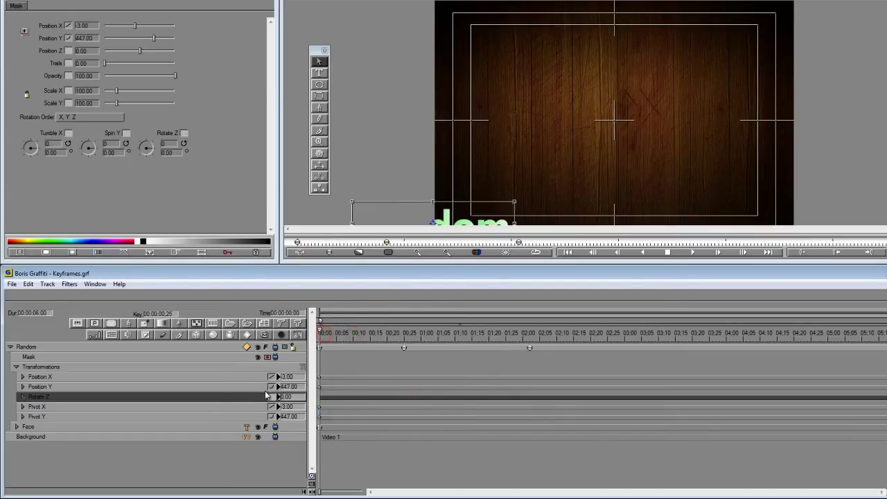
left_click(279, 390)
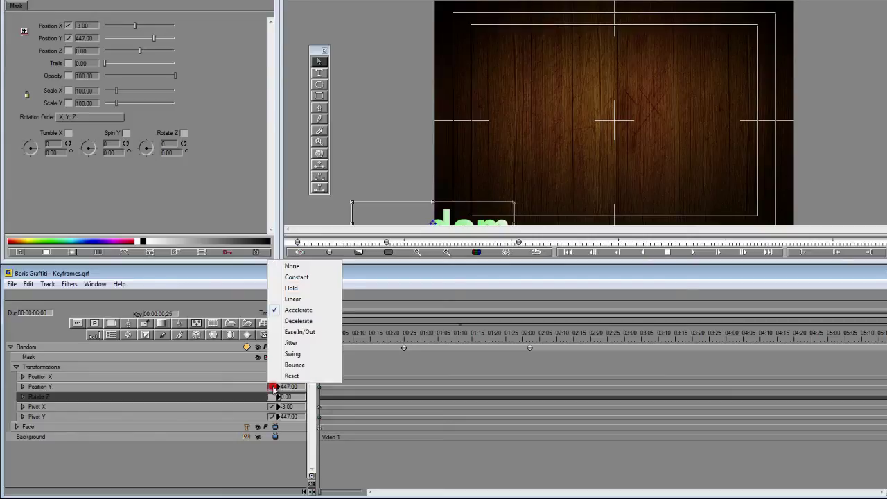
left_click(300, 344)
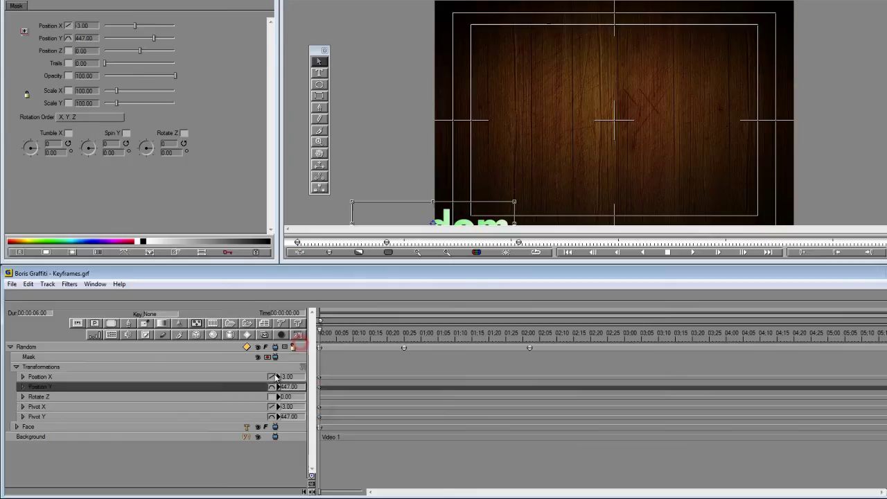
- Show the Position Y value curve, add a position keyframe at 02;26 and set its Position Y interpolation to Jitter
left_click(22, 387)
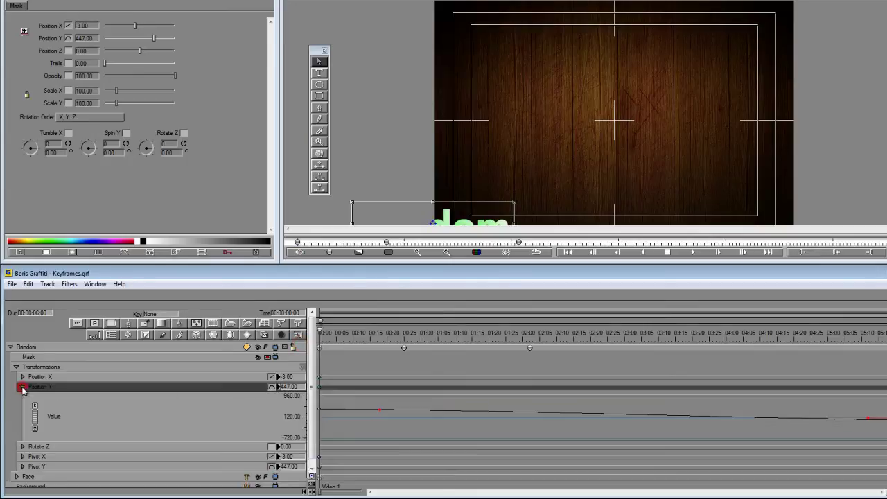
left_click_drag(323, 339, 623, 420)
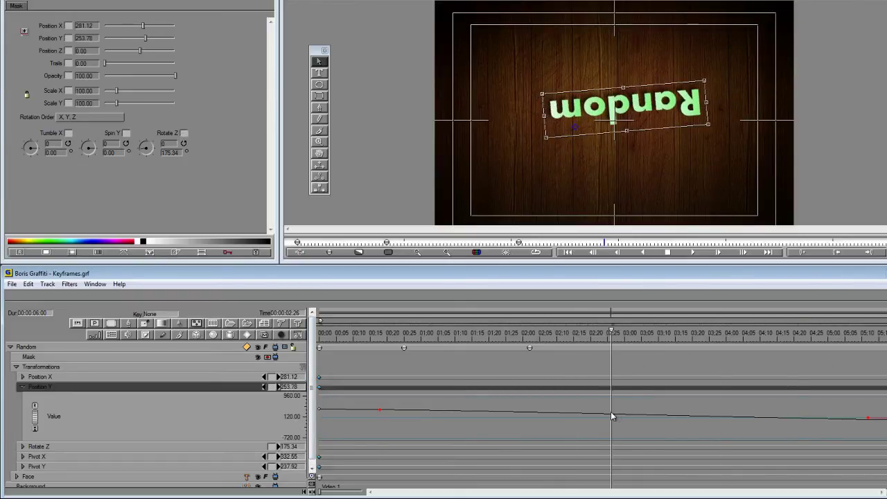
left_click(613, 416)
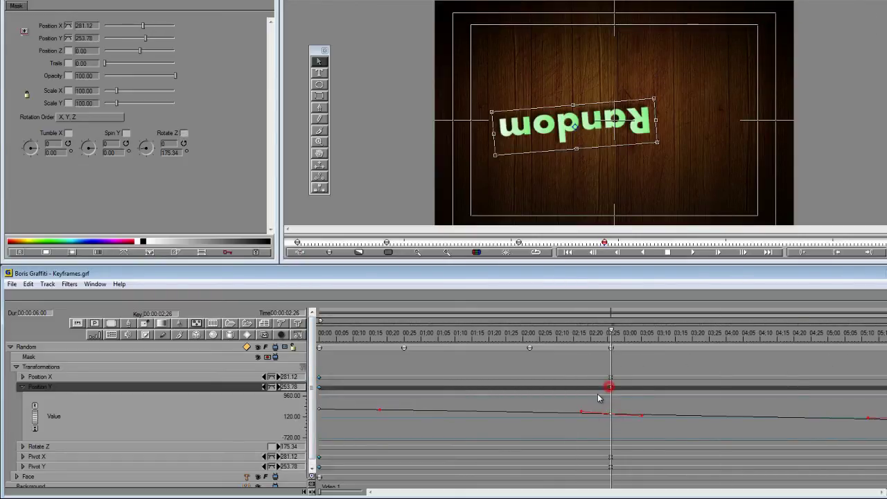
left_click(270, 387)
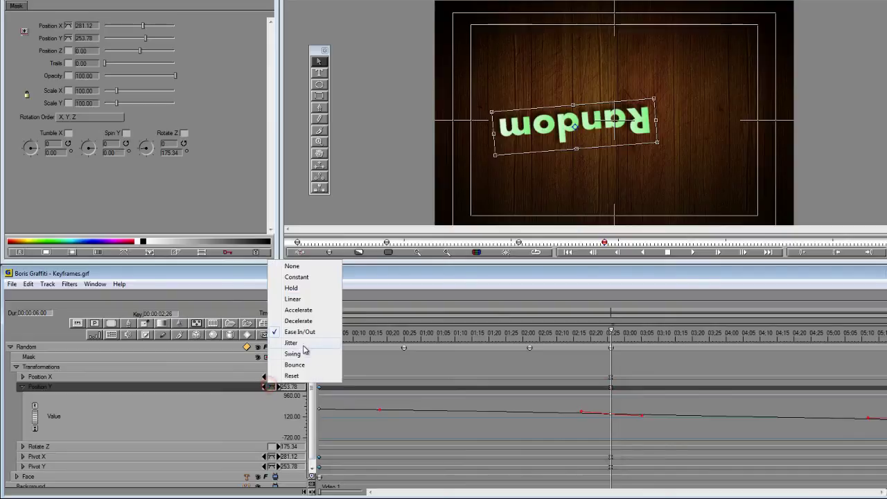
left_click(307, 350)
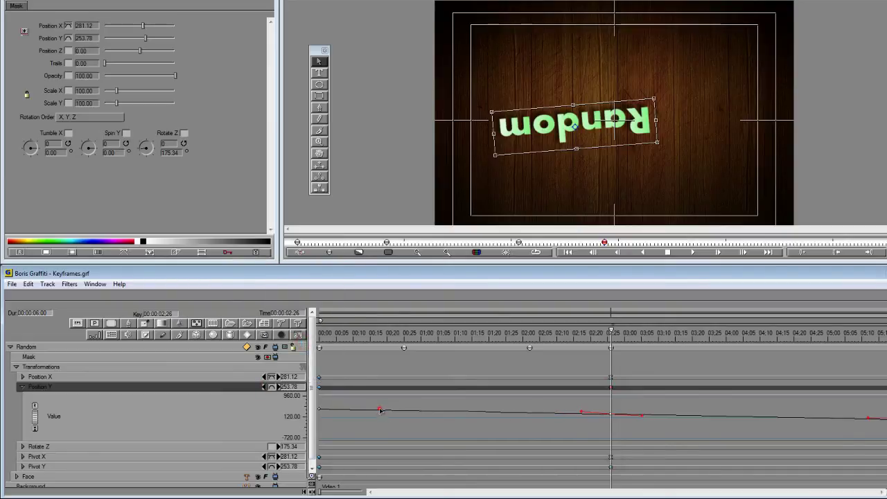
- Reshape the Position Y jitter by lowering both curve handles between 00;00 and 02;26, and scrub through the motion
left_click_drag(380, 411, 419, 425)
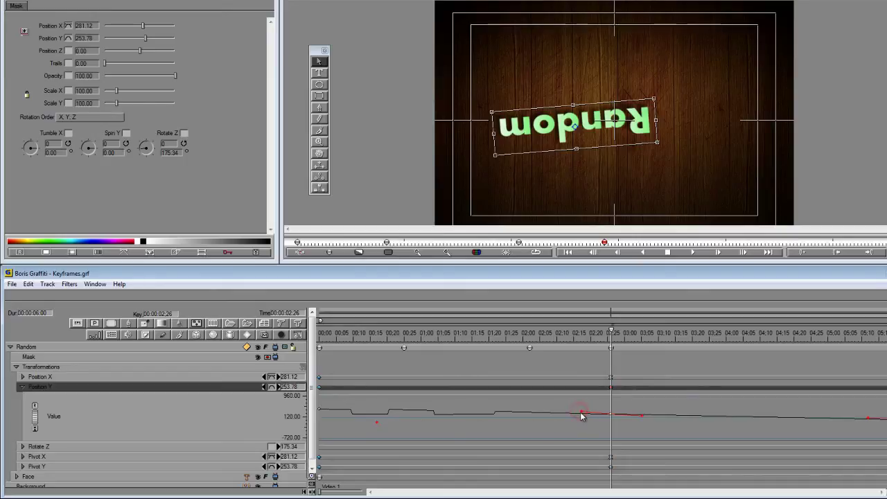
left_click_drag(581, 416, 582, 427)
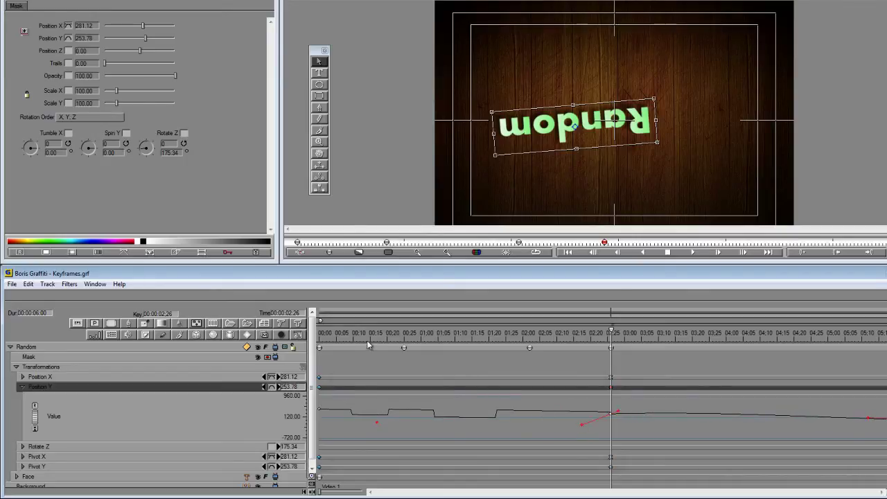
left_click_drag(341, 345, 425, 388)
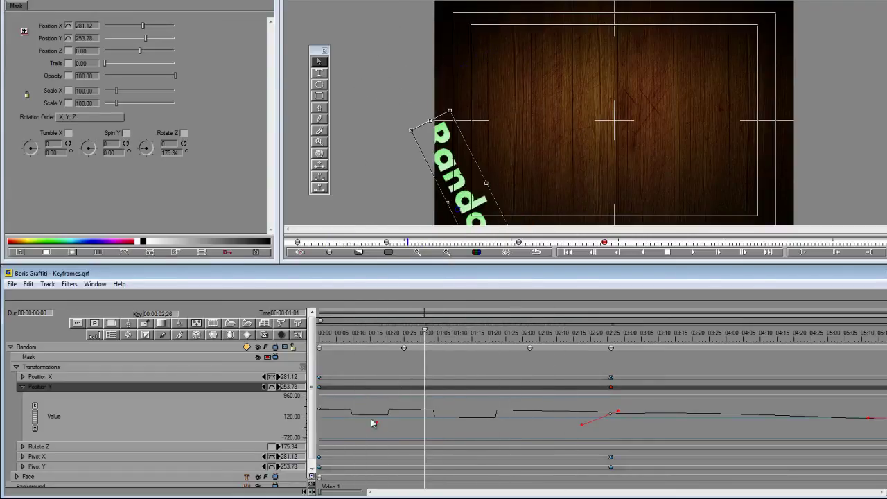
left_click_drag(413, 344, 307, 356)
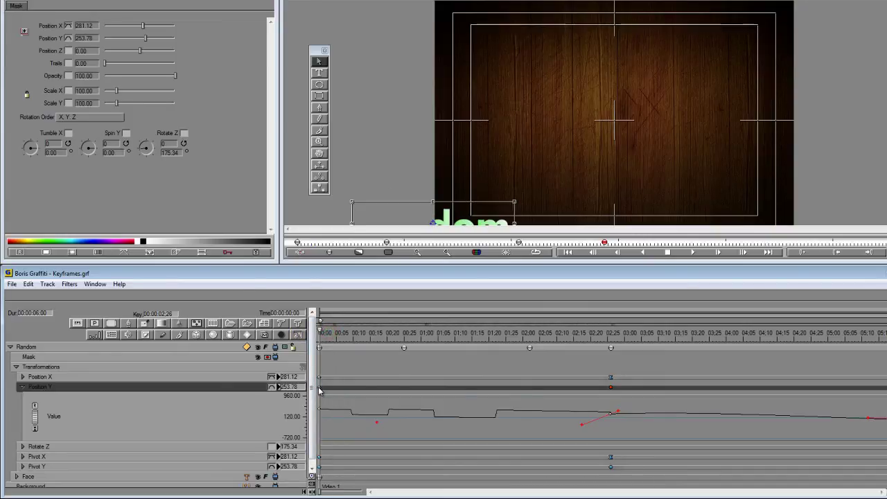
- Change the interpolation of the Position Y keyframe at 00;00 to Swing and scrub through the motion
left_click(277, 386)
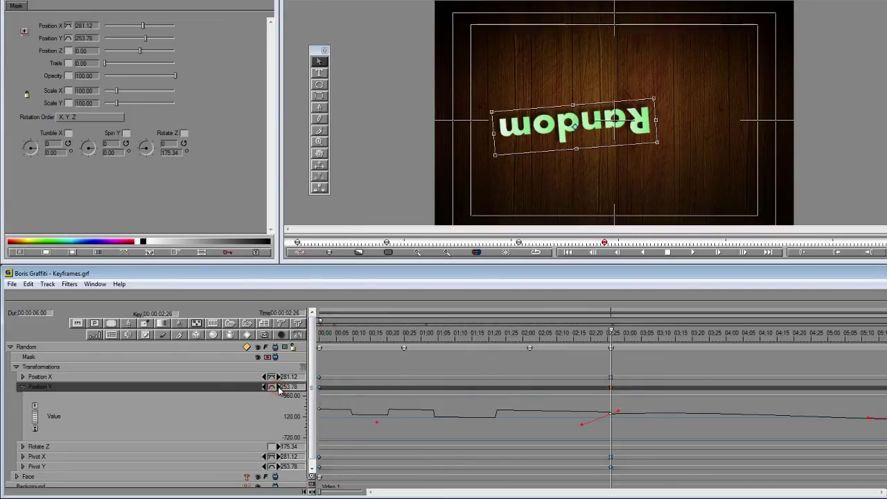
left_click(264, 386)
left_click(272, 387)
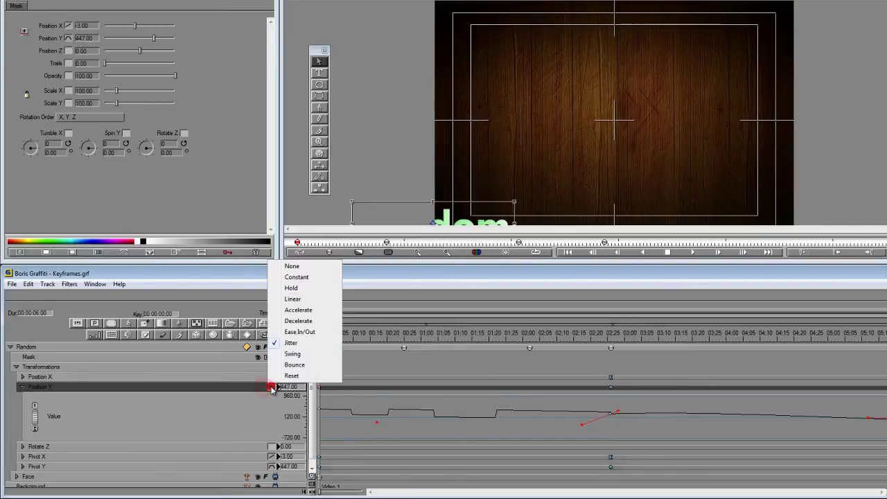
left_click(293, 354)
left_click_drag(342, 336, 388, 366)
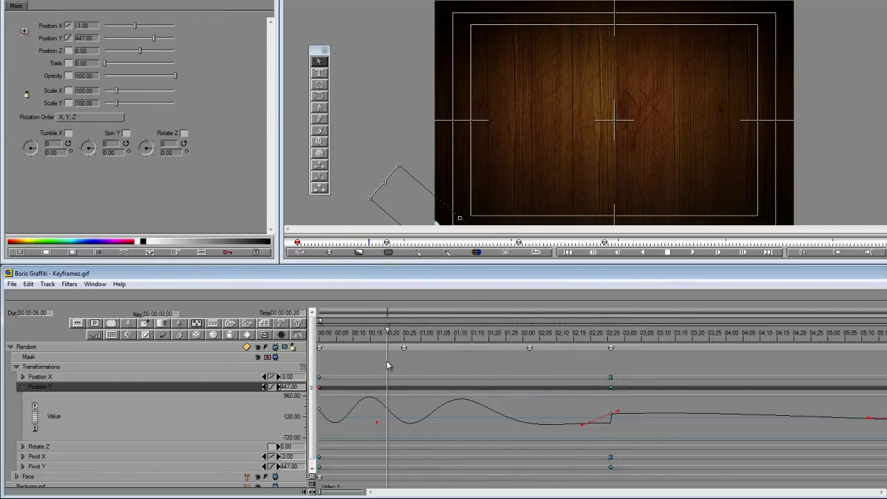
- Move the Position Y curve handles to make the swing shallower and more frequent, and preview the motion
left_click_drag(377, 426, 380, 412)
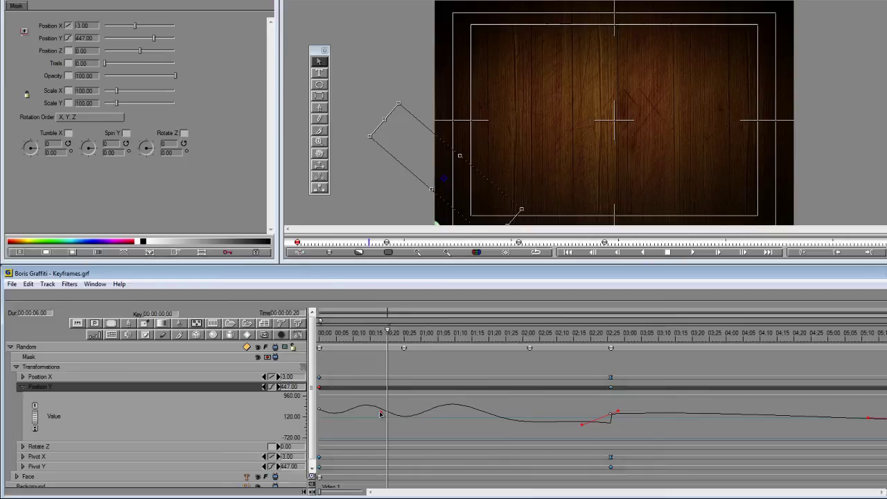
mouse_move(582, 428)
left_mouse_down()
mouse_move(562, 418)
mouse_move(496, 415)
left_mouse_up()
left_click_drag(359, 338, 344, 402)
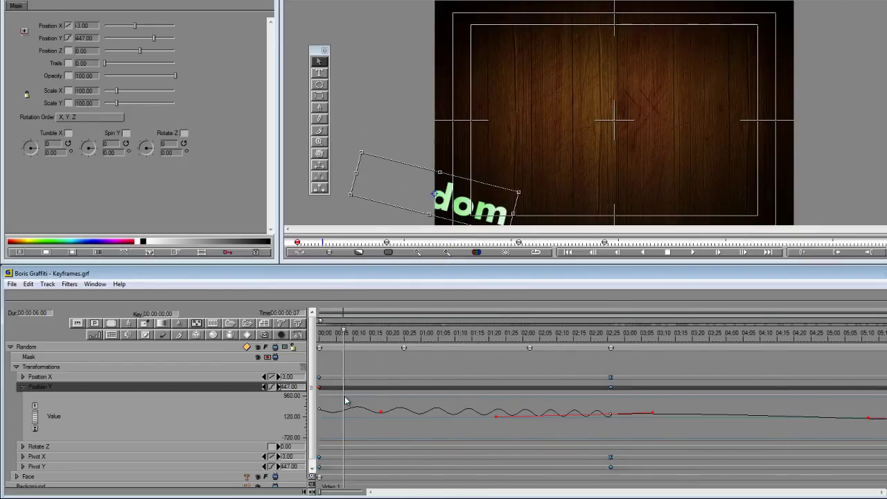
- Change the Position Y keyframe at 00;00 to Bounce, move its second curve handle closer to 02;26 and scrub through the motion
left_click(270, 387)
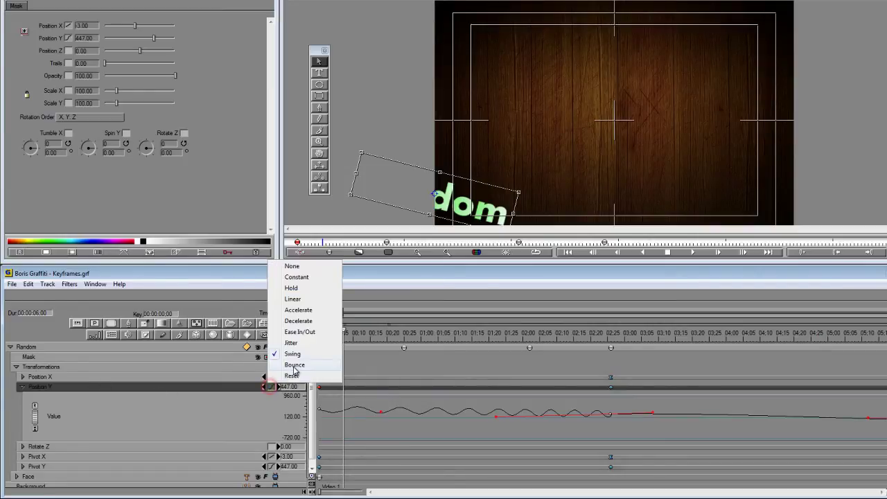
left_click(294, 365)
left_click_drag(390, 335, 387, 392)
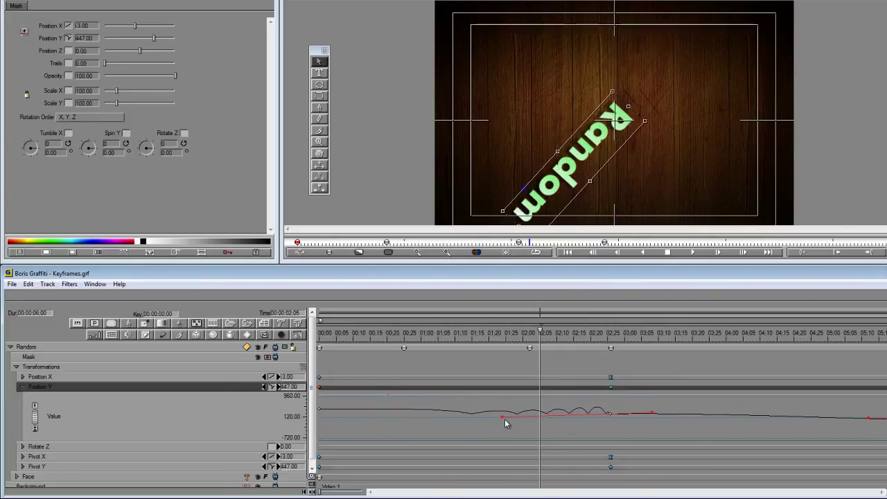
left_click_drag(502, 416, 540, 417)
left_click_drag(477, 332, 670, 369)
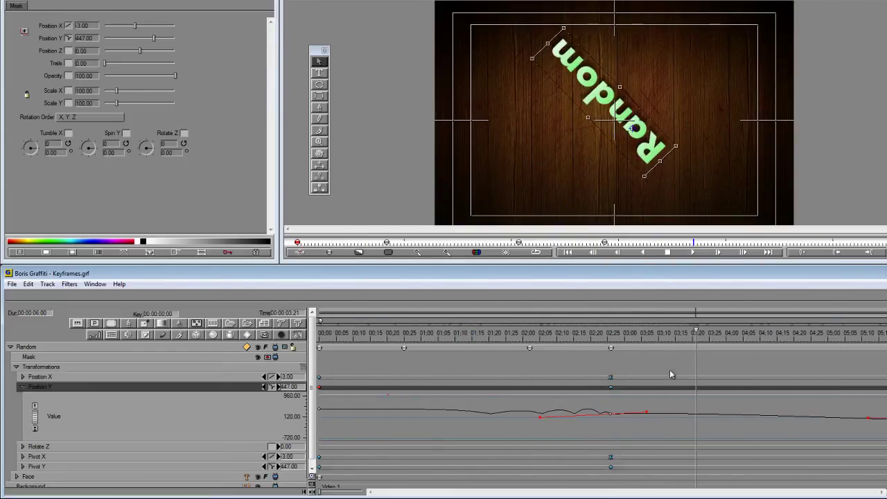
- Set the Position Y interpolation to Constant, scrub through the motion and return to 00;00
left_click(271, 386)
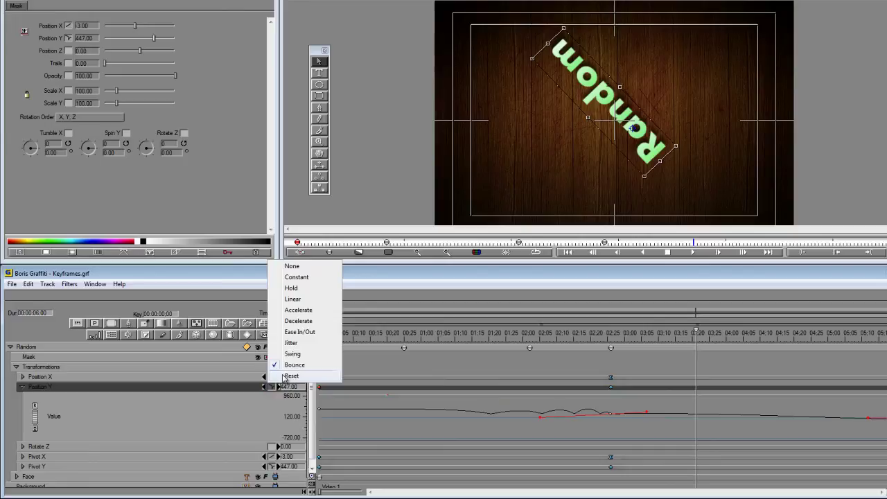
left_click(297, 277)
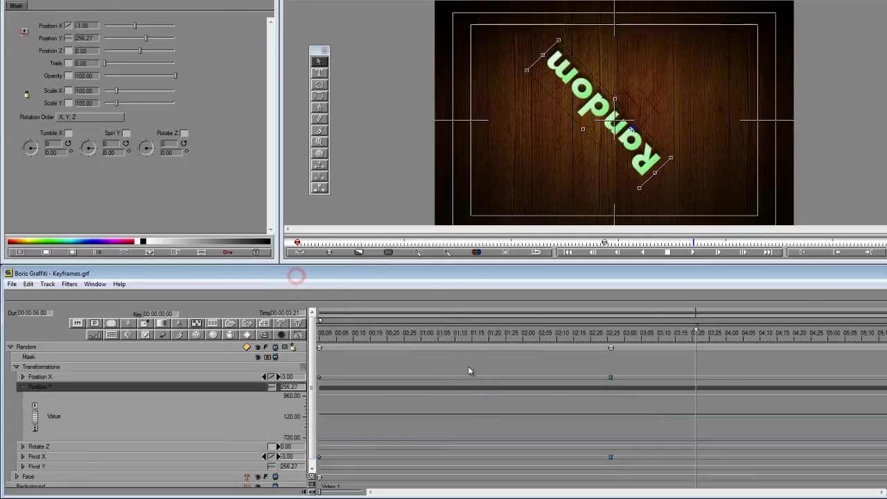
left_click_drag(475, 333, 298, 333)
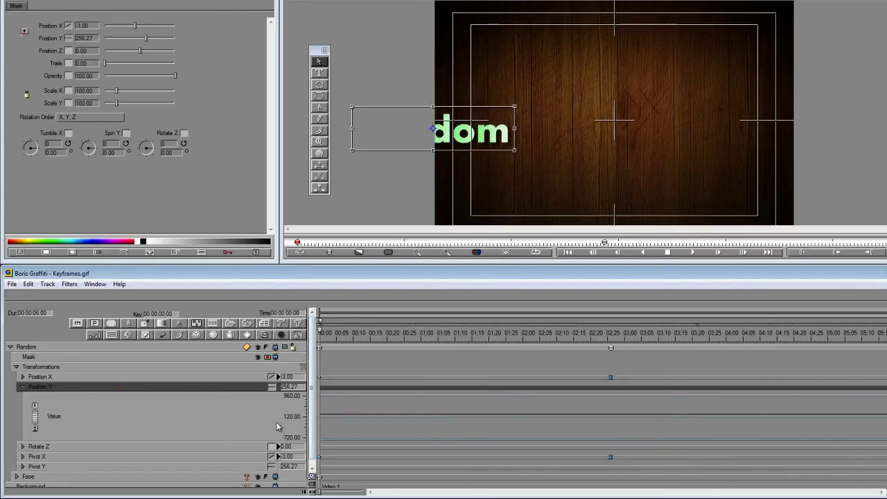
left_click_drag(342, 331, 276, 321)
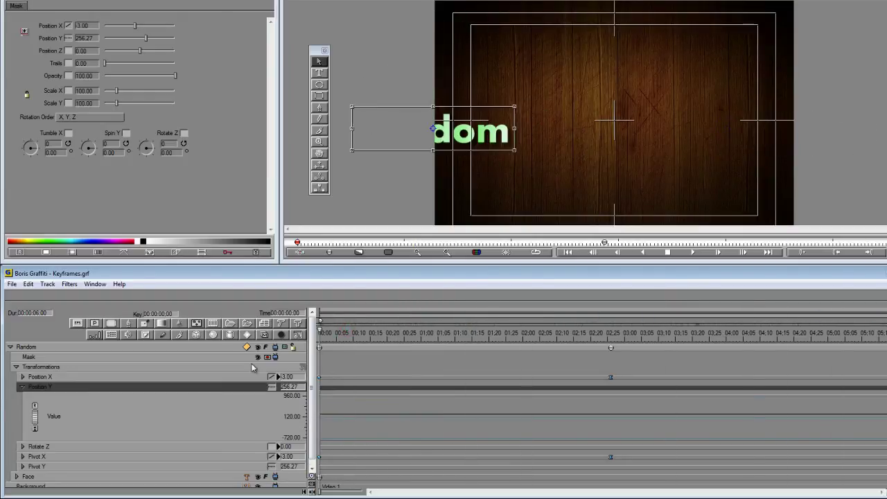
- Select both Position X keyframes and generate keyframes between them
left_click(321, 378)
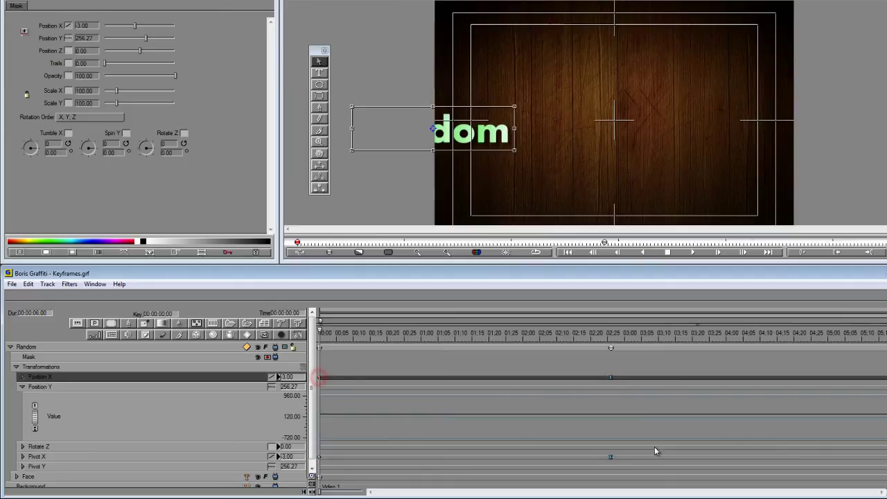
left_click(611, 378)
mouse_move(611, 380)
left_mouse_down()
mouse_move(755, 374)
mouse_move(614, 365)
left_mouse_up()
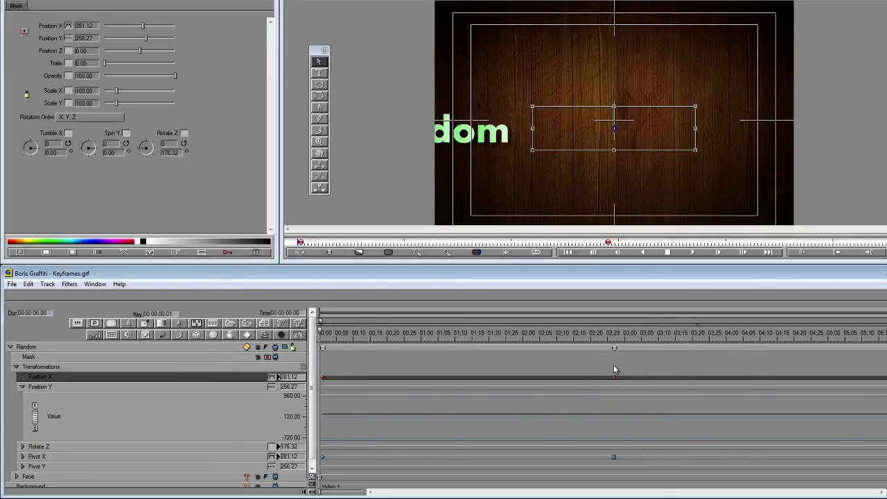
left_click(50, 285)
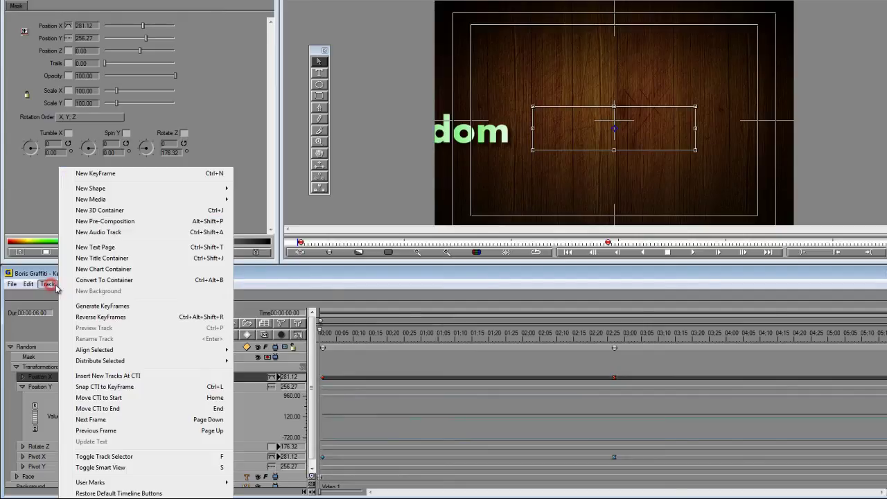
left_click(122, 307)
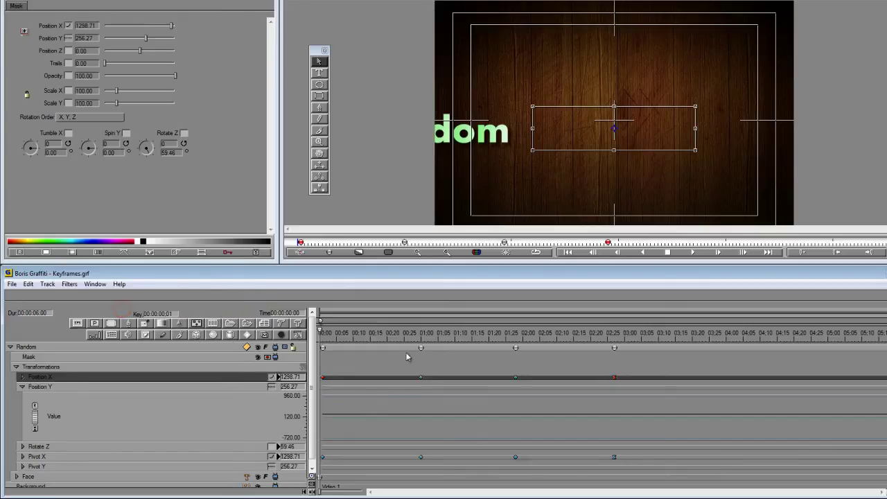
- Delete the two generated Position X keyframes at 01;00 and 01;28, and scrub through the motion
left_click_drag(395, 337, 420, 383)
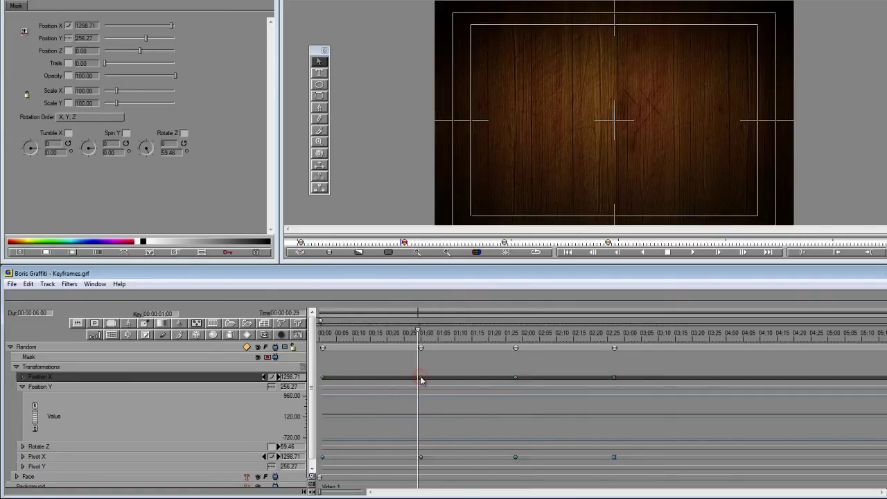
key("Delete")
left_click(515, 378)
key("Delete")
left_click_drag(409, 333, 380, 333)
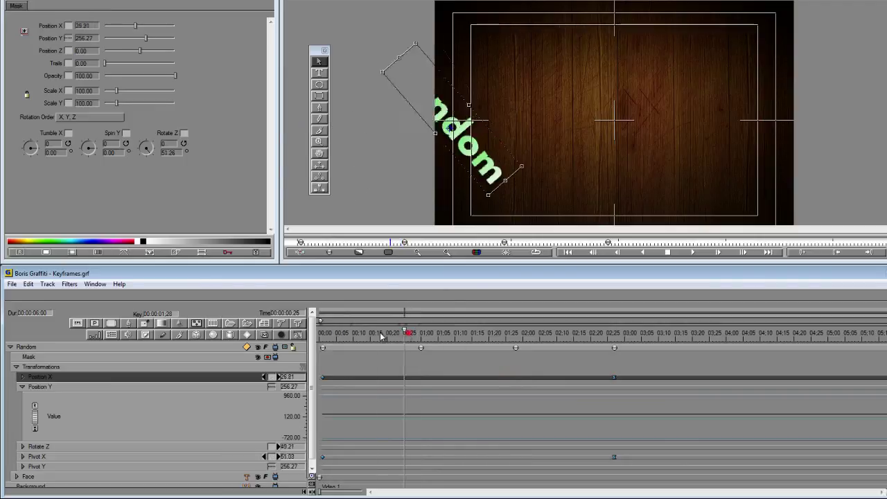
- Return to 00;00, select both Position X keyframes and show the Keyframe palette
left_click(323, 336)
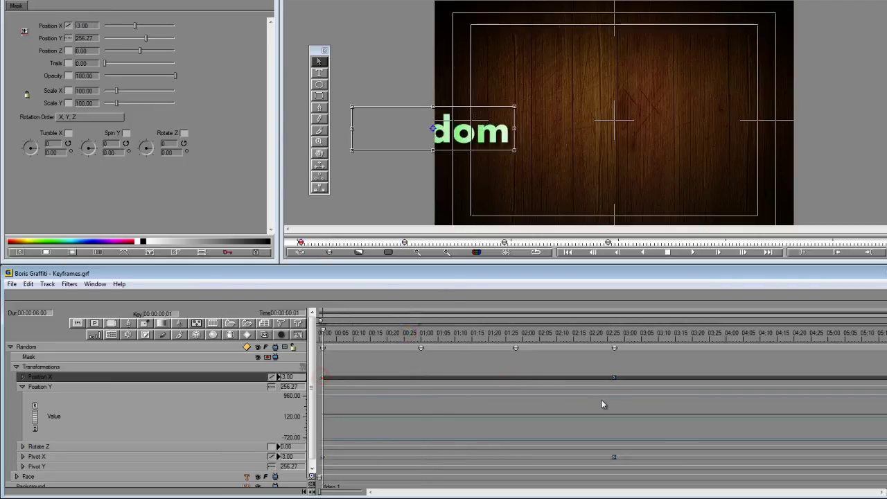
left_click(614, 378)
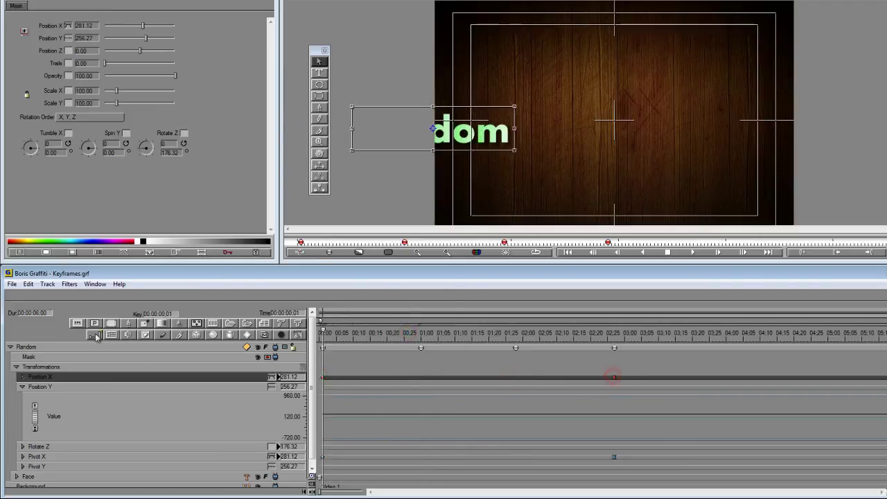
left_click(95, 284)
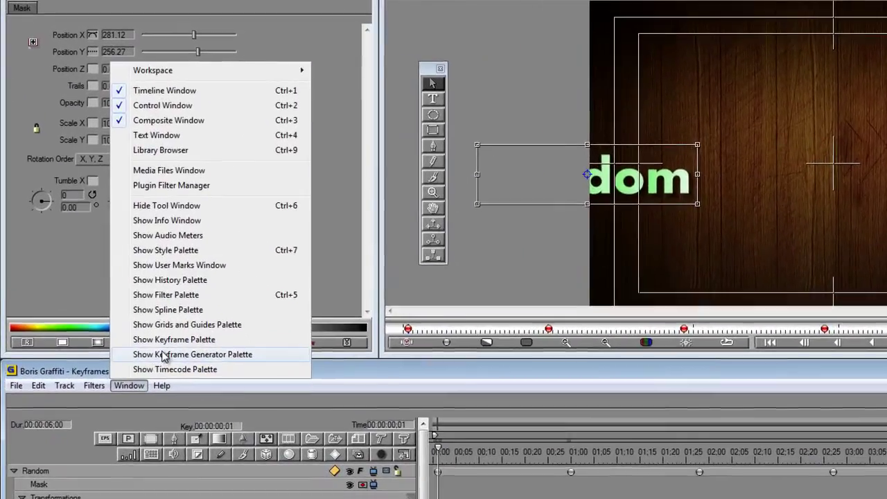
left_click(165, 341)
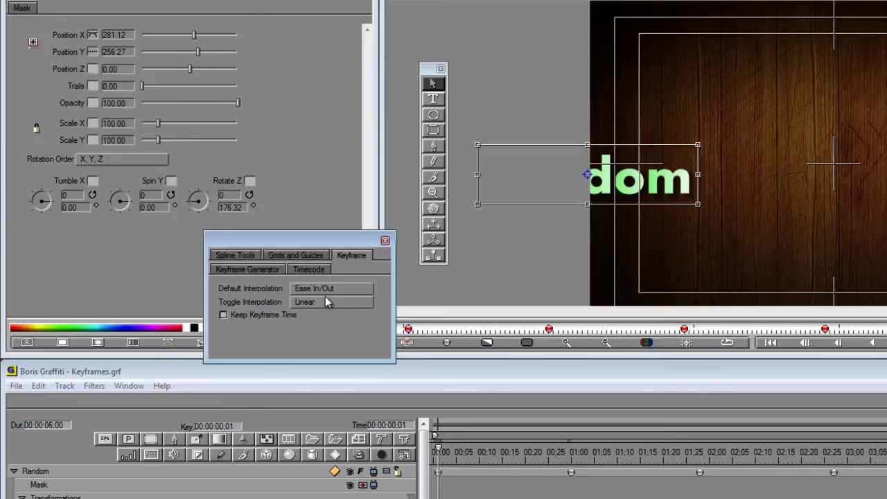
- Set the keyframe Default Interpolation to Linear and the Toggle Interpolation to Hold
left_click(296, 293)
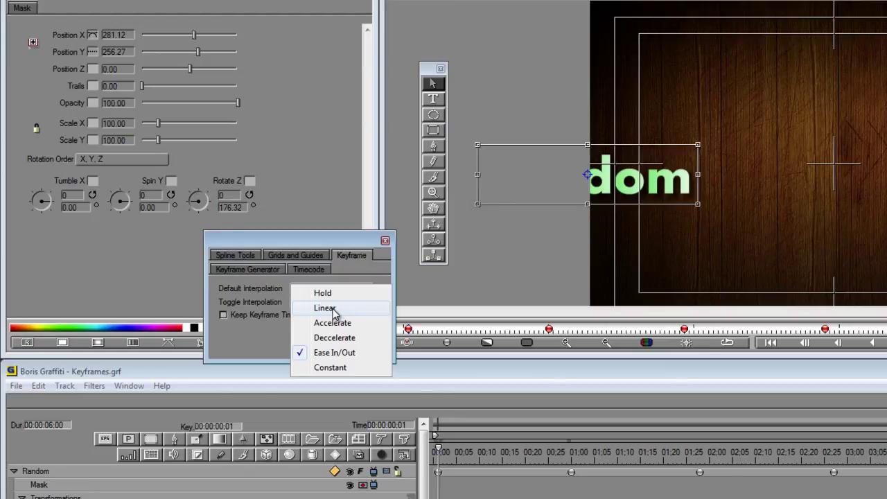
left_click(331, 309)
left_click(317, 302)
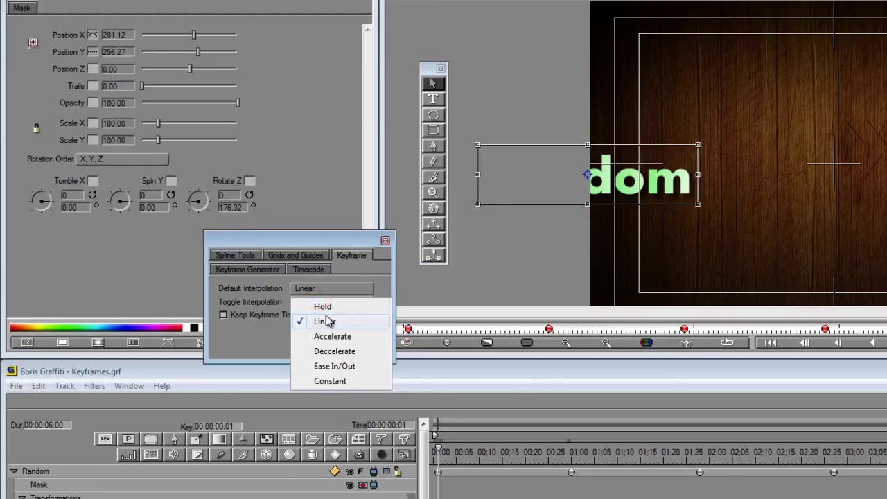
left_click(327, 308)
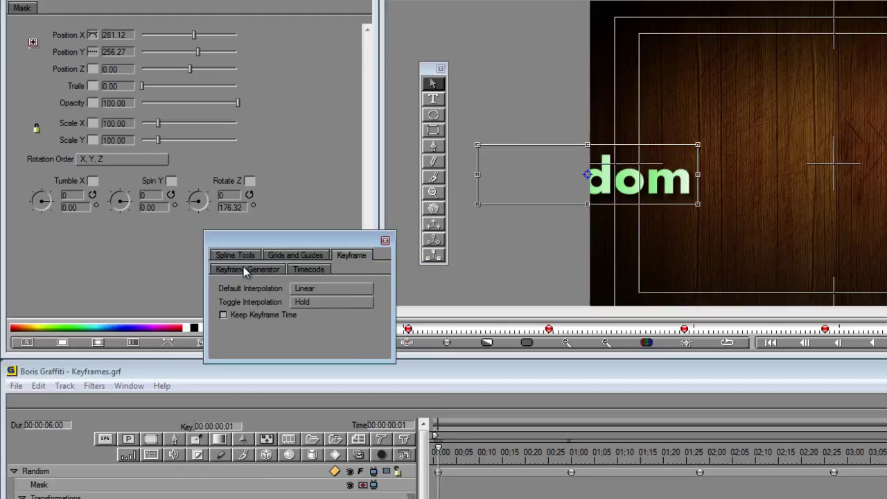
- Configure the Keyframe Generator with a Count of 10, a Wiggle of 6 and Ease In/Out interpolation
left_click(226, 270)
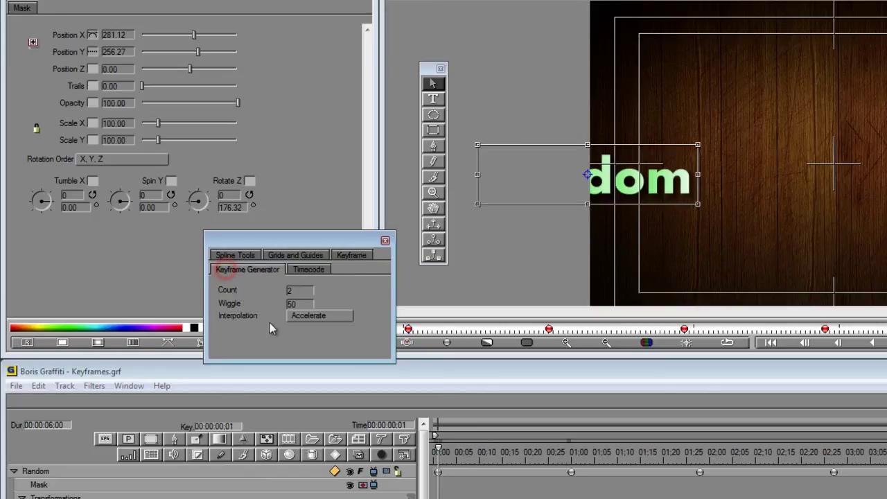
left_click(224, 292)
left_click(302, 291)
type("10")
left_click(299, 305)
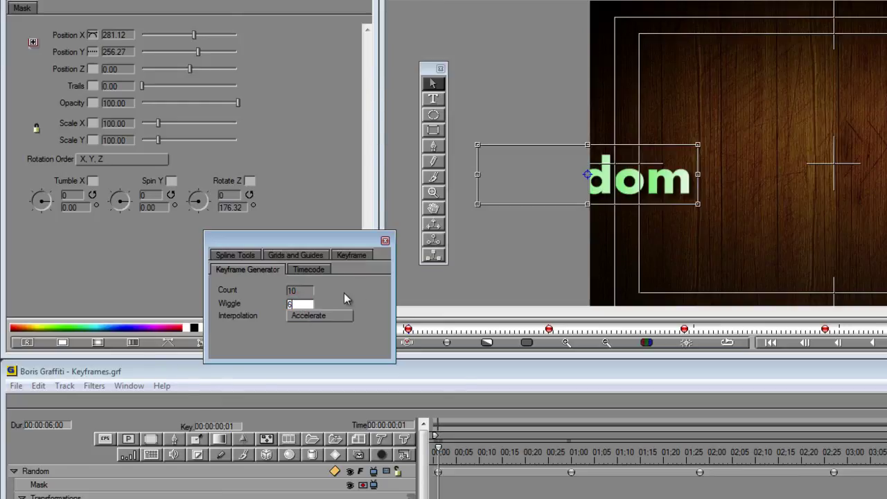
left_click(305, 292)
left_click(306, 304)
left_click(325, 319)
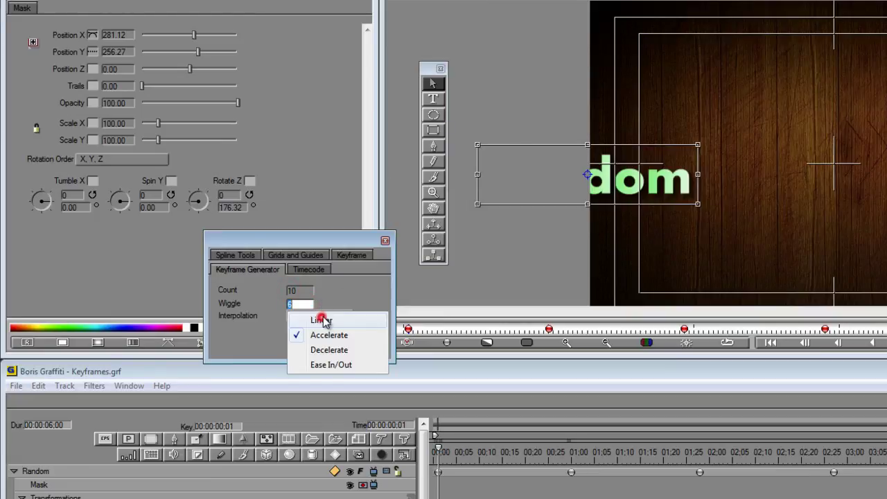
left_click(329, 364)
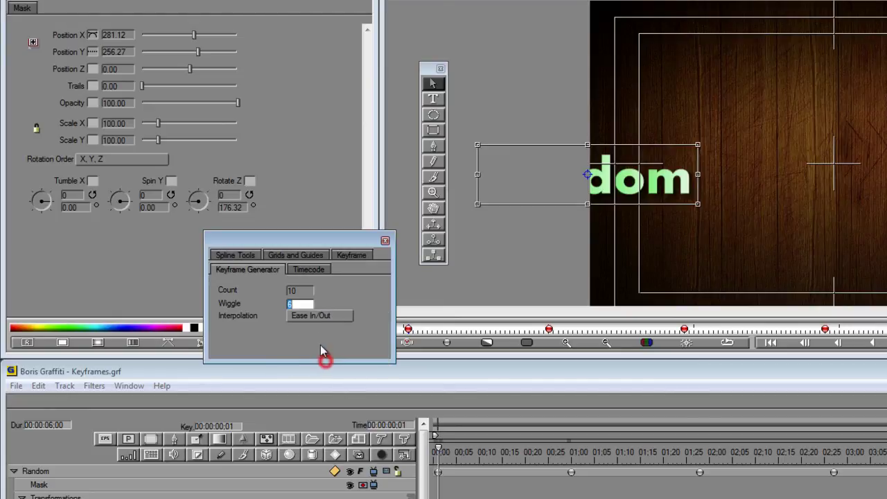
left_click(298, 303)
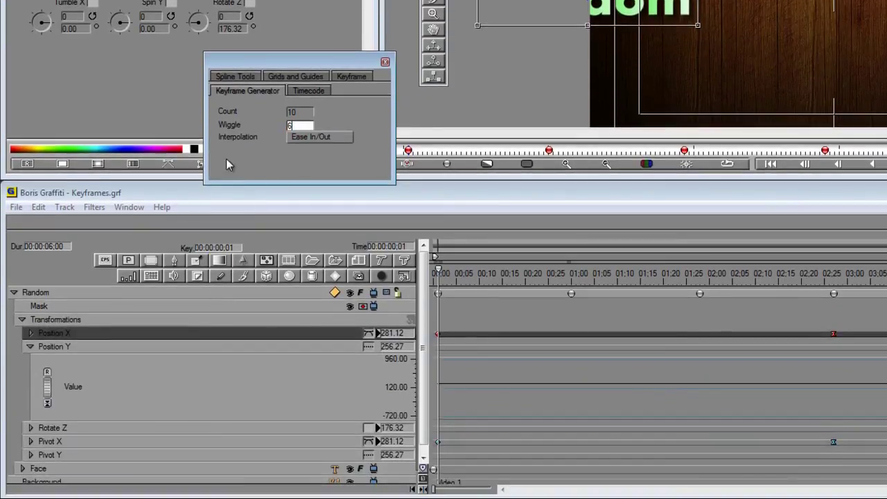
- Generate keyframes between the two selected Position X keyframes, scrub through the motion and return to 00;00
left_click(205, 336)
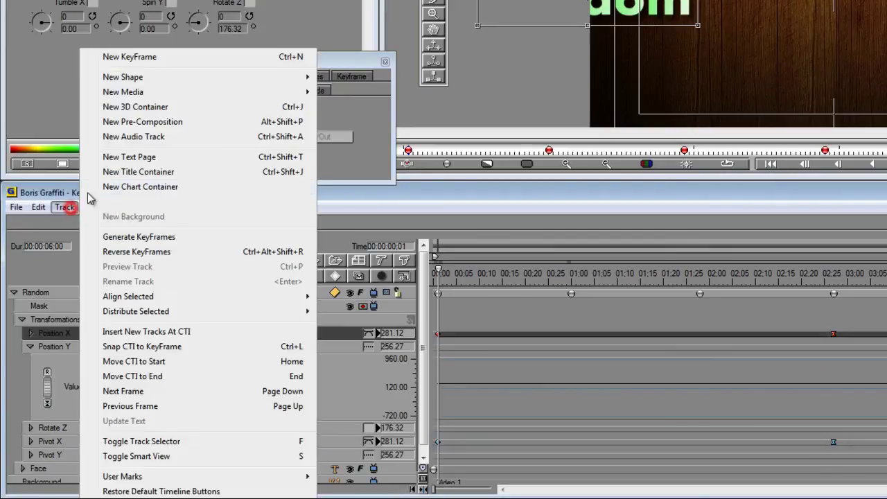
left_click(138, 239)
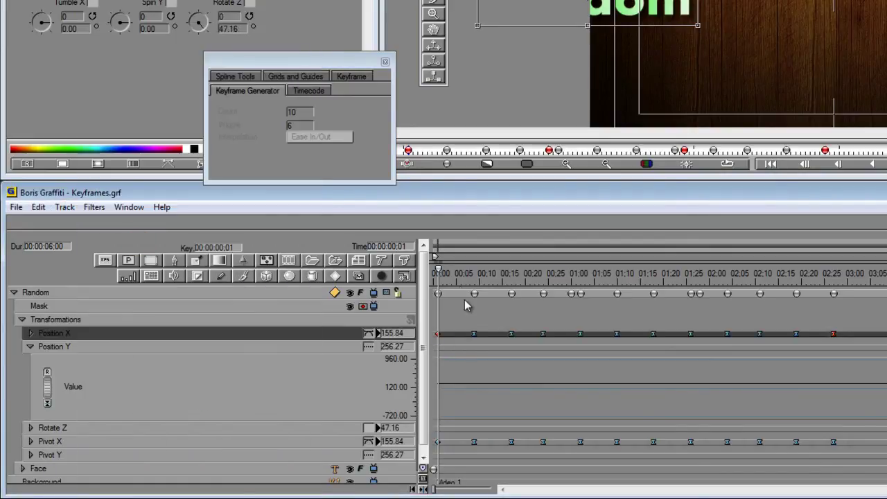
left_click_drag(440, 268, 769, 269)
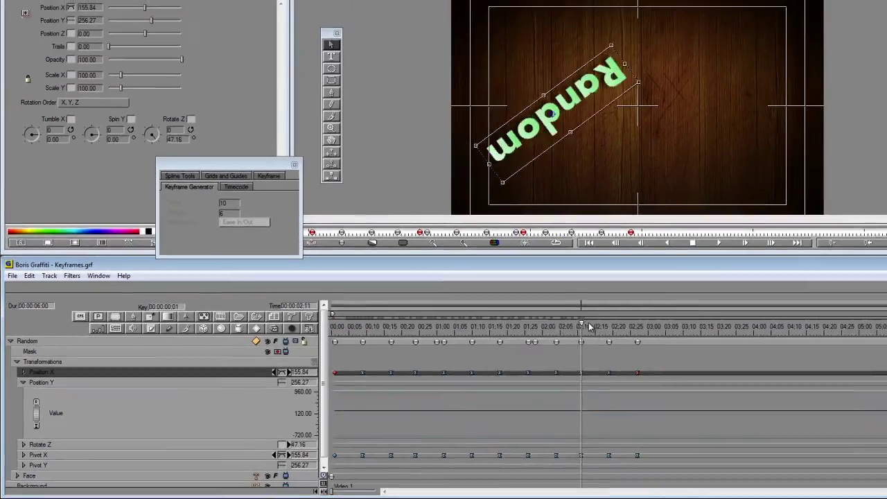
left_click_drag(588, 323, 324, 372)
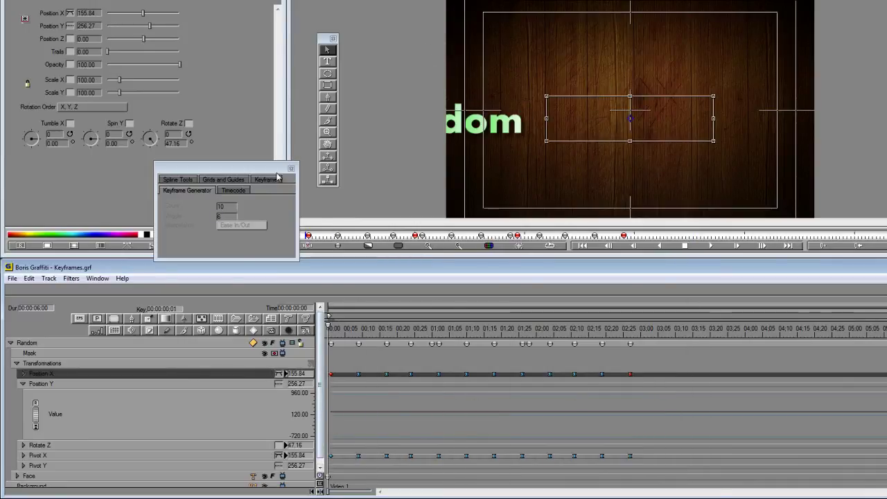
- Bring back the Keyframe palette settings and reset the Random track's transformations to clear its keyframes
left_click(266, 180)
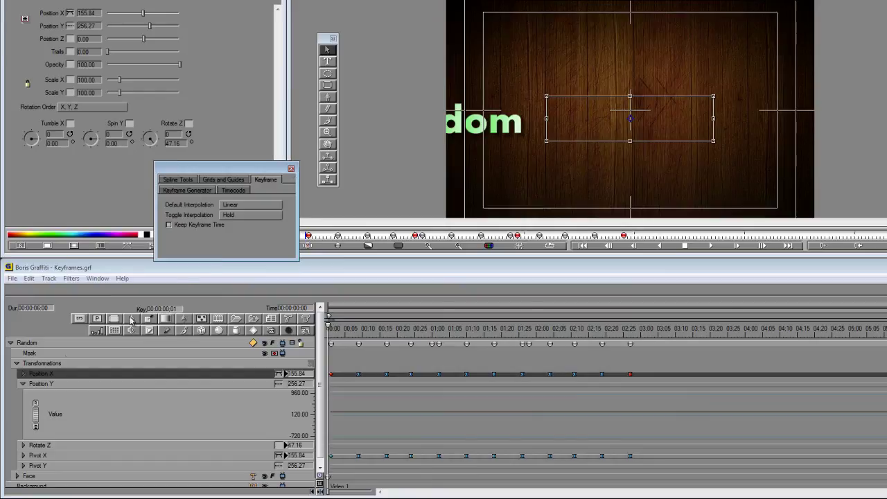
left_click(17, 363)
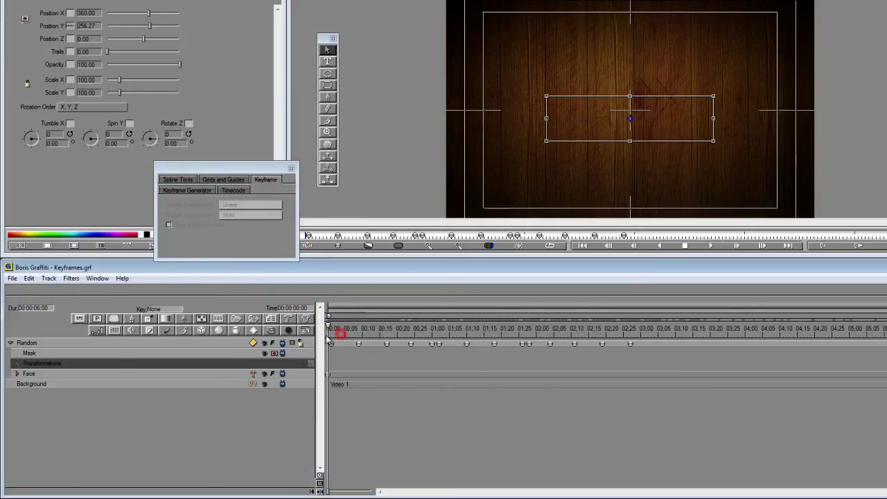
left_click(18, 247)
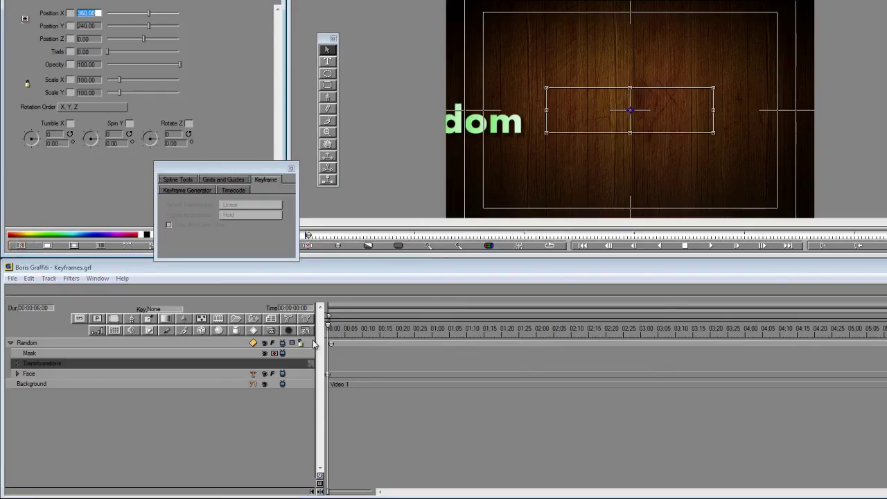
- Keyframe the Random title at X 461, Y 367 at 01;12 and at X 176.13, Y 102.17 at 04;12
left_click(473, 329)
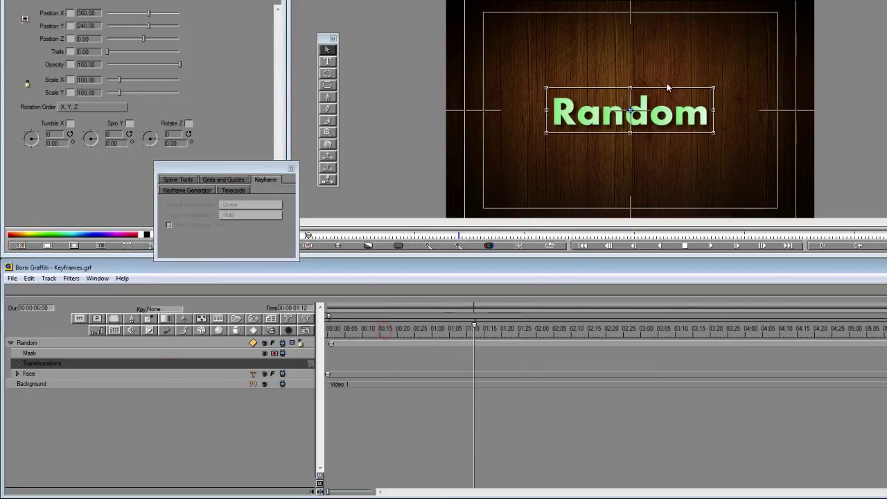
left_click_drag(630, 110, 682, 174)
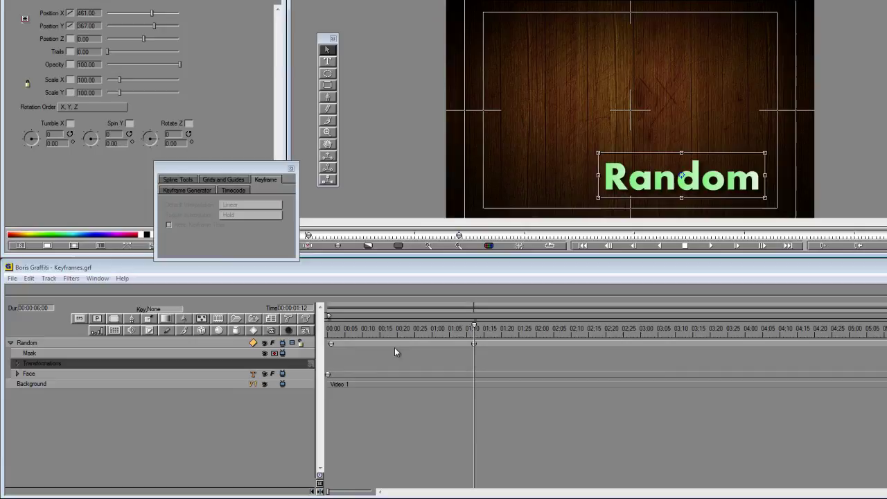
left_click_drag(527, 326, 788, 326)
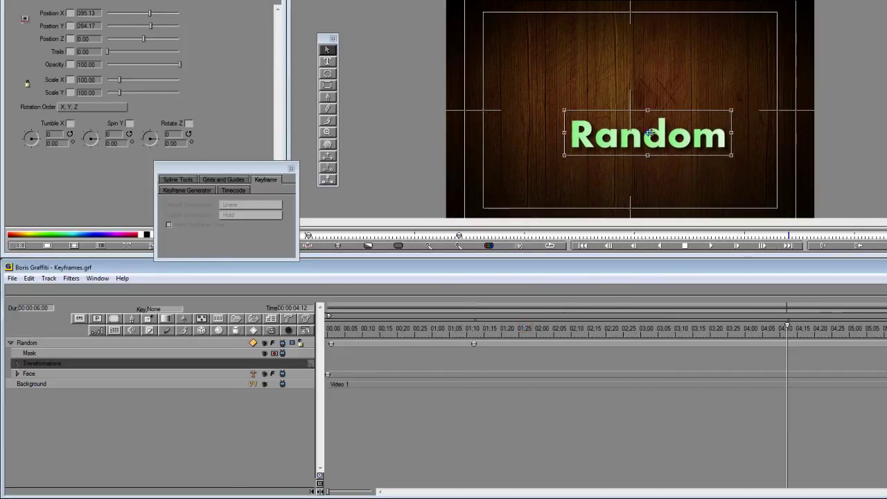
left_click_drag(650, 133, 535, 39)
- Show only the animated Transformations parameters and toggle the Position X keyframe at 01;12 between Linear and Hold
left_click(305, 330)
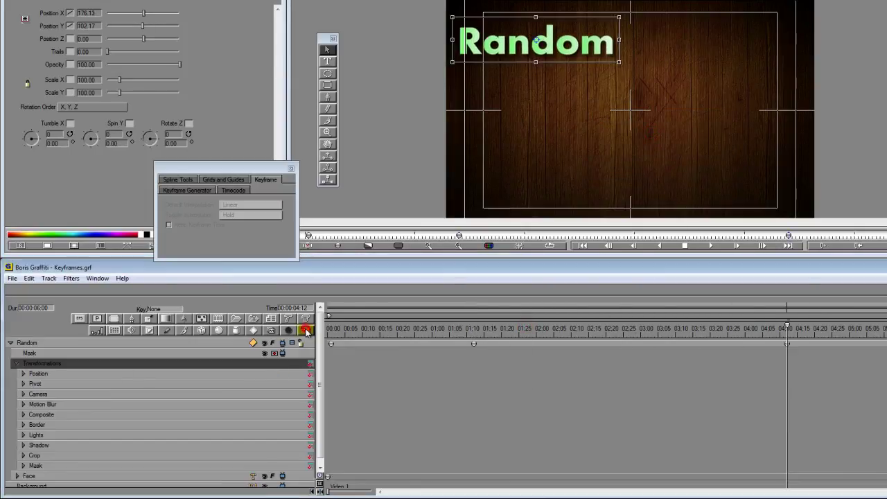
left_click_drag(546, 326, 472, 374)
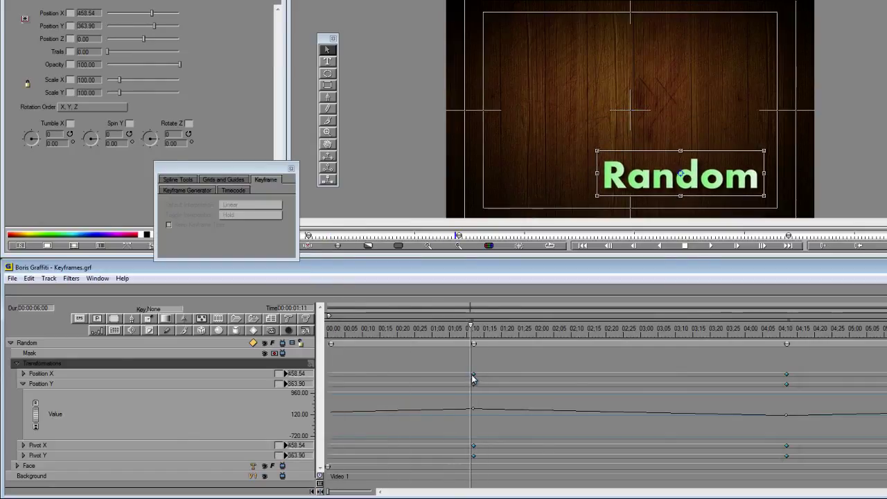
left_click(472, 374)
left_click_drag(472, 330, 474, 327)
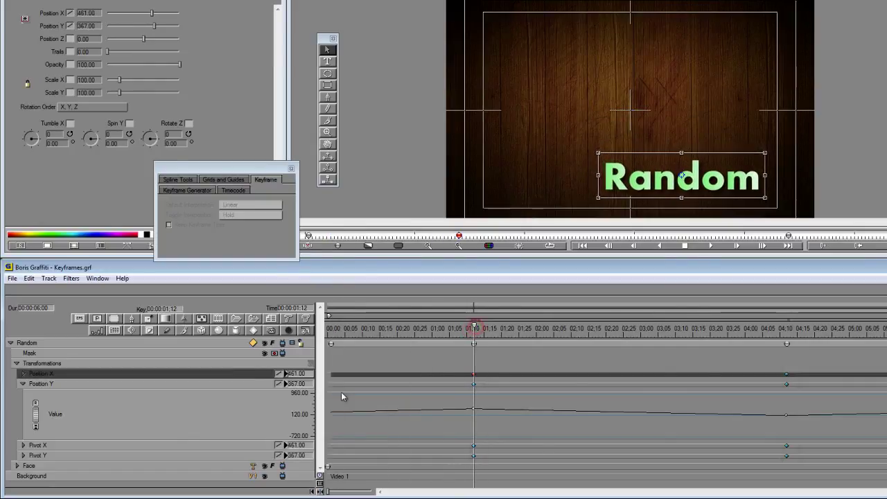
left_click(280, 373)
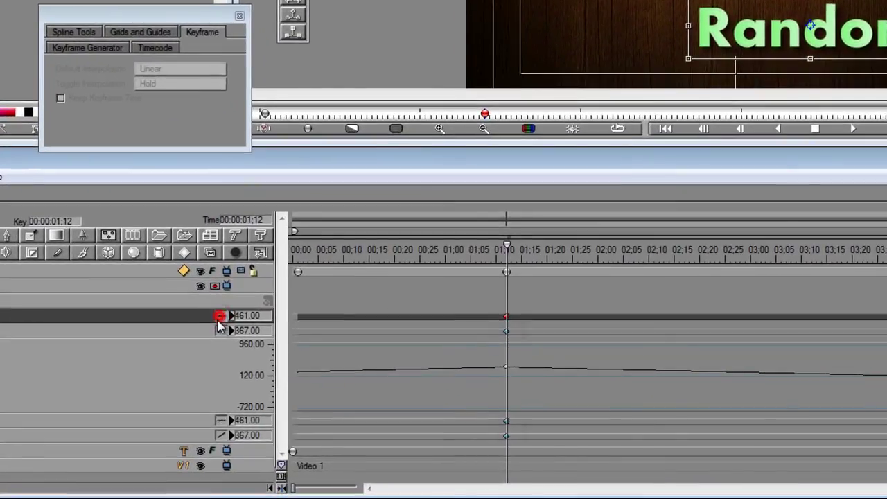
- Set the Toggle Interpolation to Ease In/Out, apply it to Position Y at 01;12 and scrub back to 00;00
left_click(148, 100)
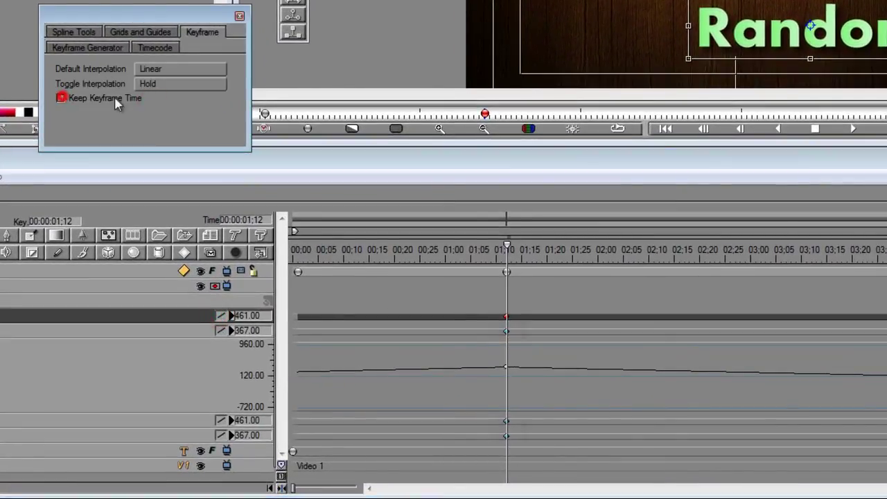
left_click(148, 85)
left_click(168, 150)
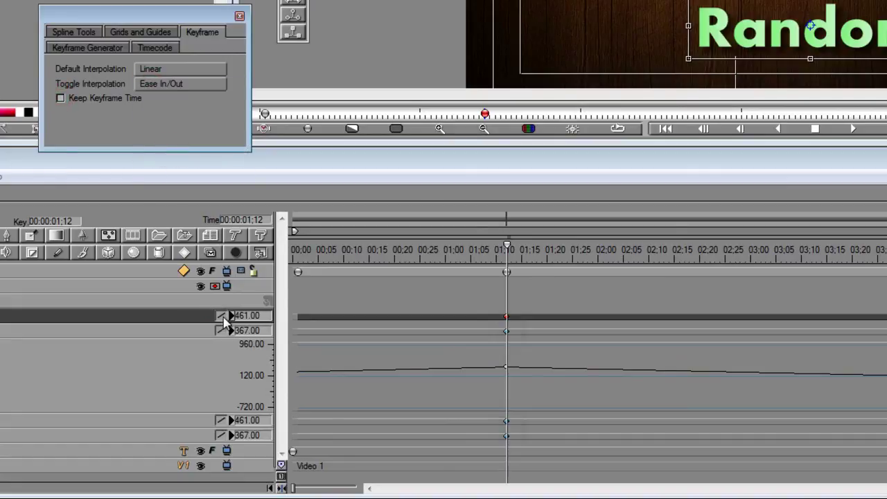
left_click(221, 315)
left_click_drag(489, 247, 238, 360)
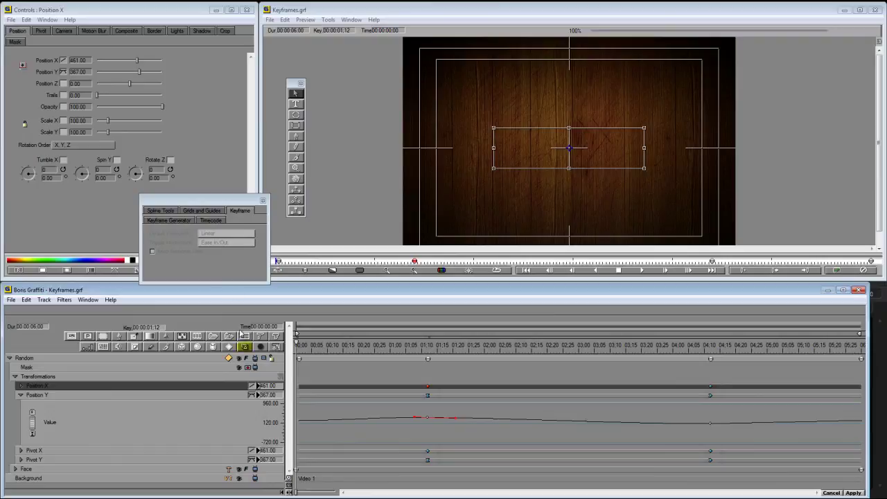